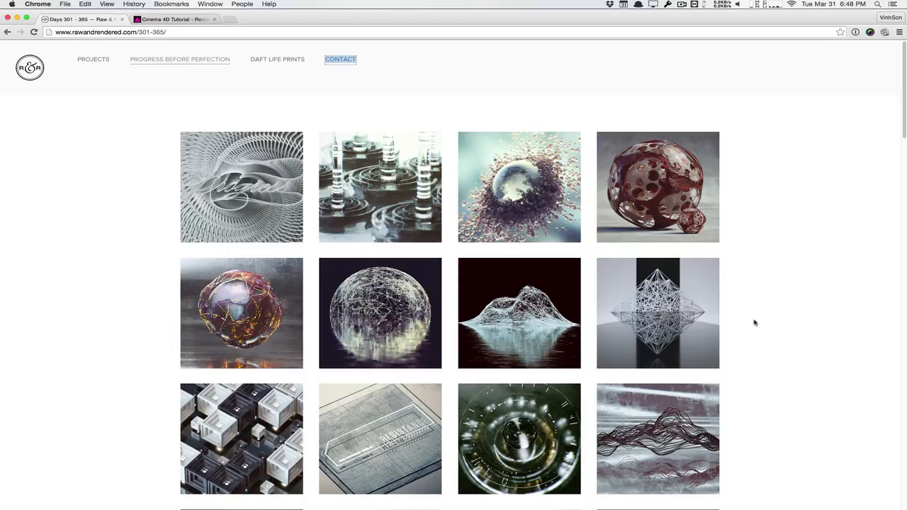
Look at the On Point print page, then return to the Days 301–365 gallery.
{"action": "scroll", "coordinate": [754, 323], "scroll_direction": "down", "scroll_amount": 3}
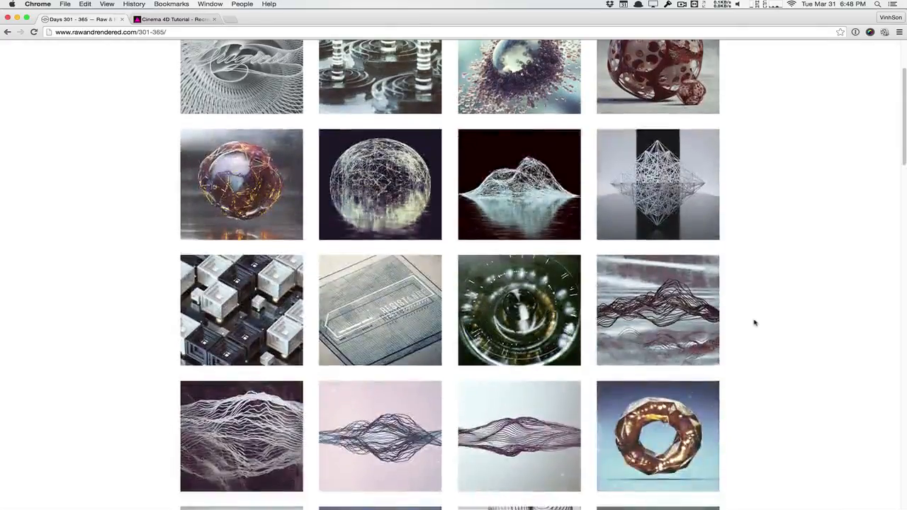
{"action": "left_click", "coordinate": [701, 213]}
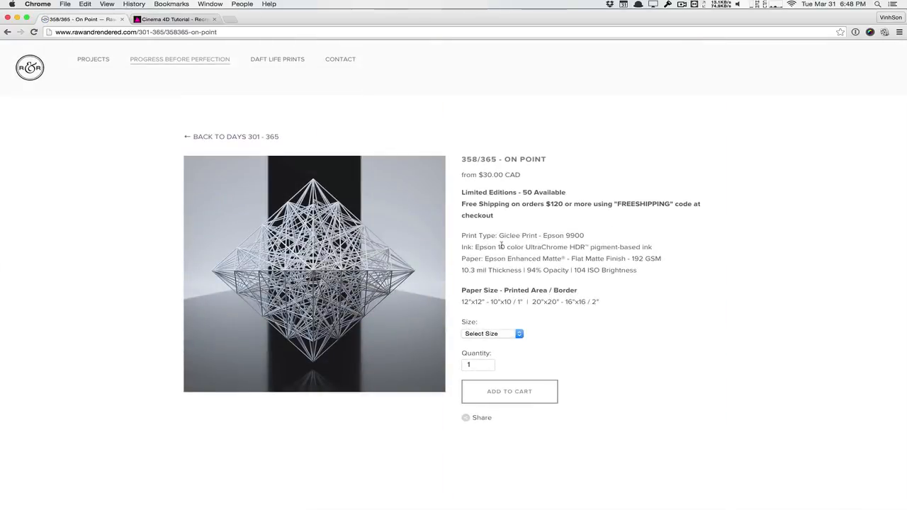
{"action": "left_click", "coordinate": [7, 32]}
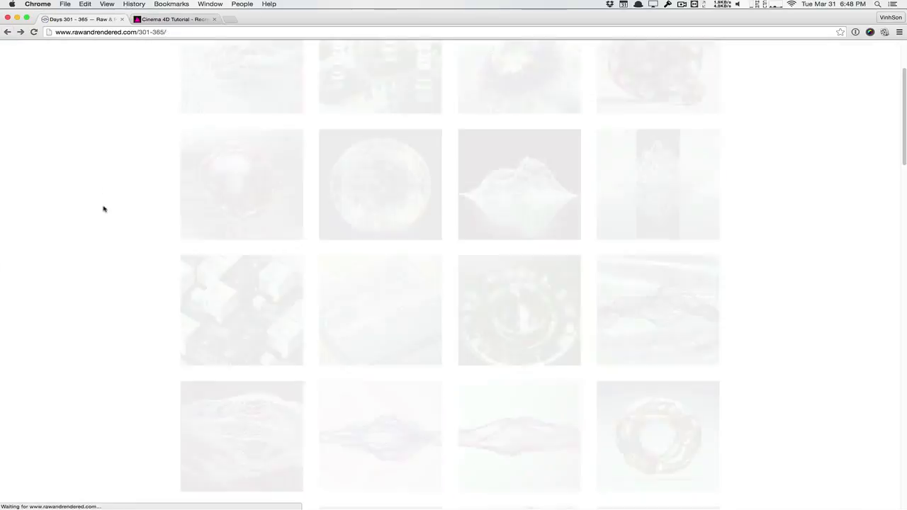
Open the 311/365 Puncture Wounds print page as reference, then switch to Cinema 4D.
{"action": "scroll", "coordinate": [103, 209], "scroll_direction": "down", "scroll_amount": 8}
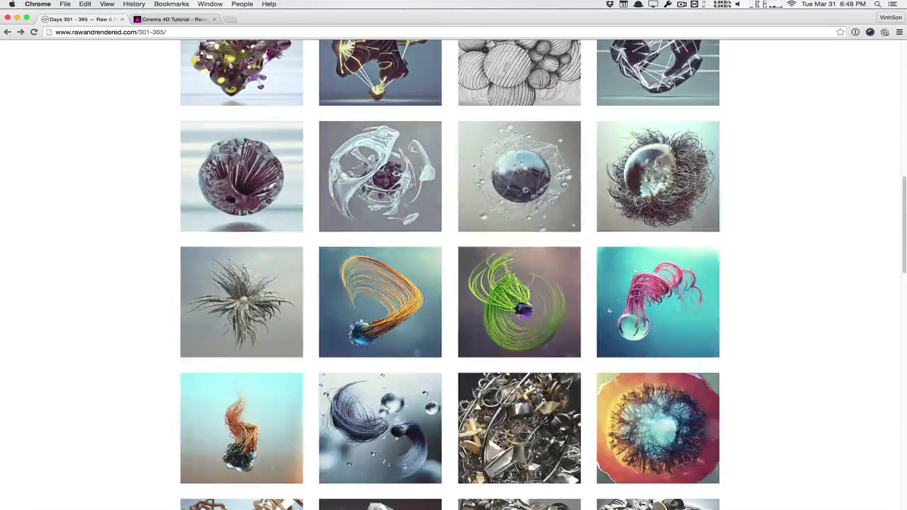
{"action": "scroll", "coordinate": [535, 225], "scroll_direction": "down", "scroll_amount": 5}
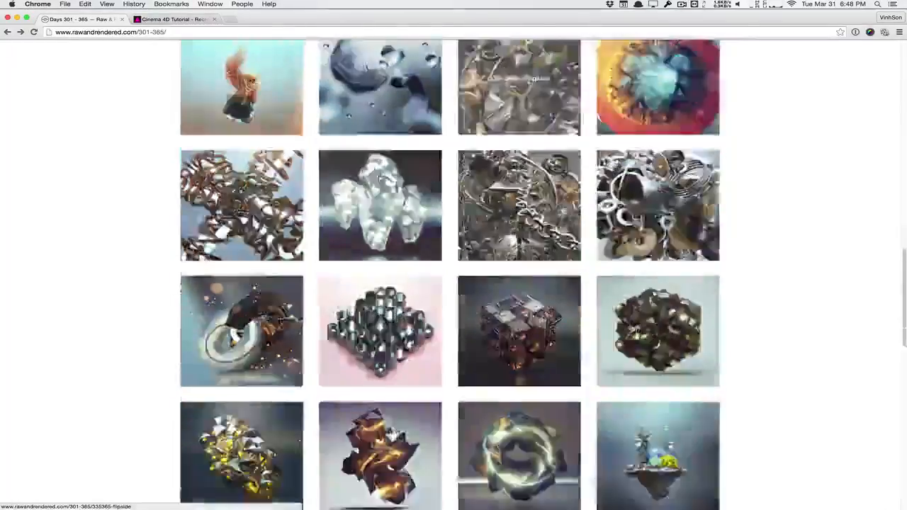
{"action": "scroll", "coordinate": [519, 354], "scroll_direction": "down", "scroll_amount": 11}
{"action": "scroll", "coordinate": [519, 355], "scroll_direction": "up", "scroll_amount": 2}
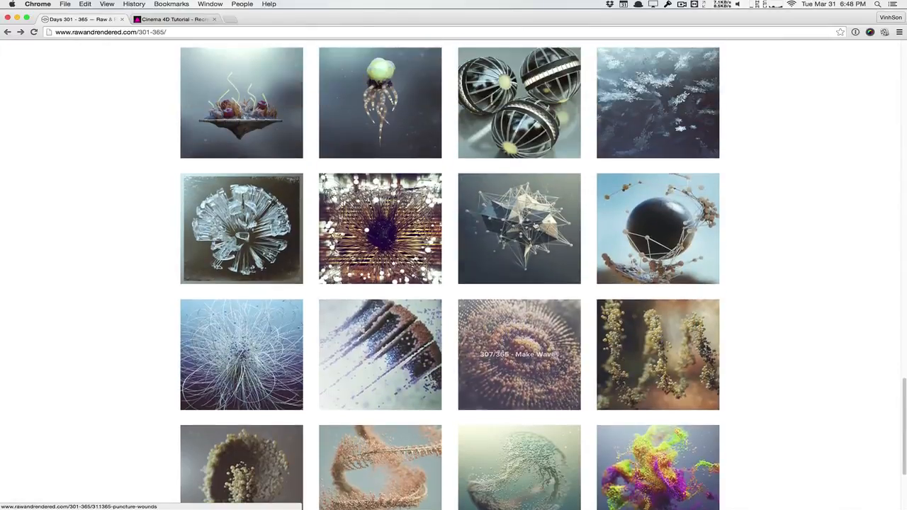
{"action": "left_click", "coordinate": [528, 223]}
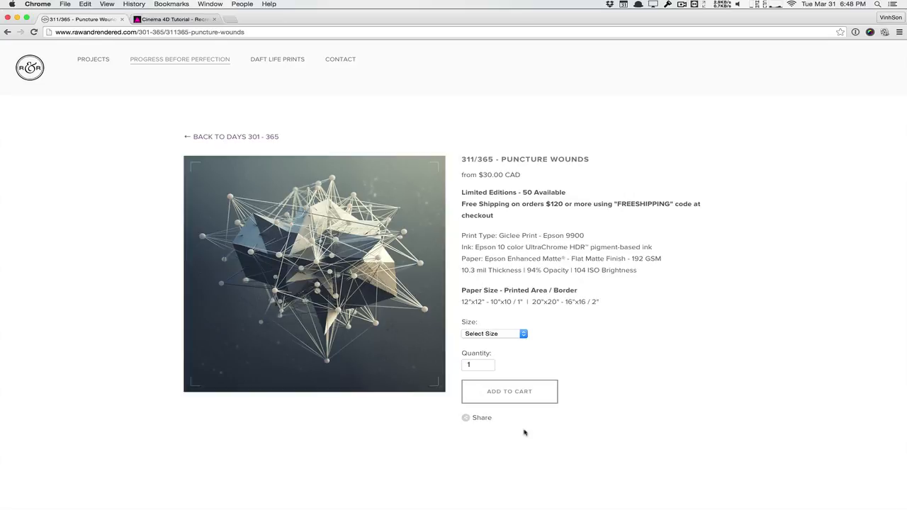
{"action": "key", "text": "super+Tab"}
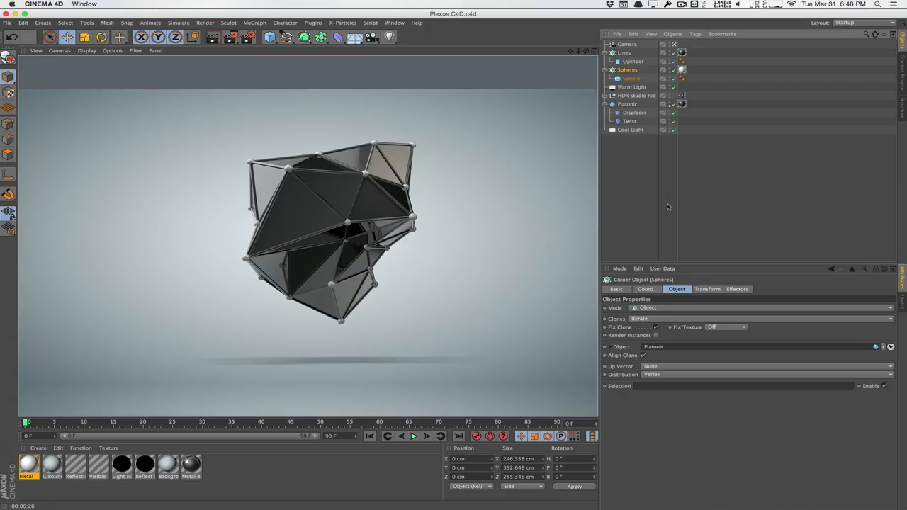
Delete the old Platonic with its deformers, the Spheres group and the Lines group.
{"action": "left_click", "coordinate": [628, 104]}
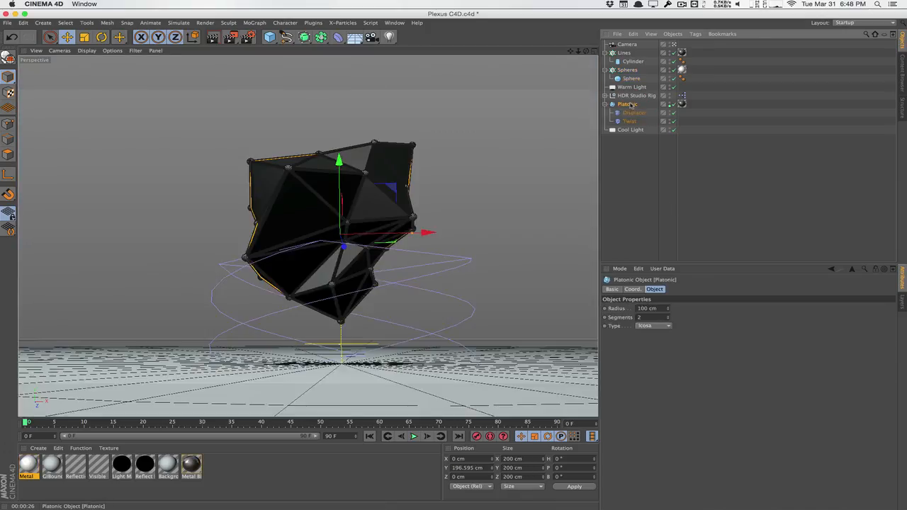
{"action": "key", "text": "Delete"}
{"action": "left_click", "coordinate": [627, 70]}
{"action": "key", "text": "Delete"}
{"action": "left_click", "coordinate": [623, 53]}
{"action": "key", "text": "Delete"}
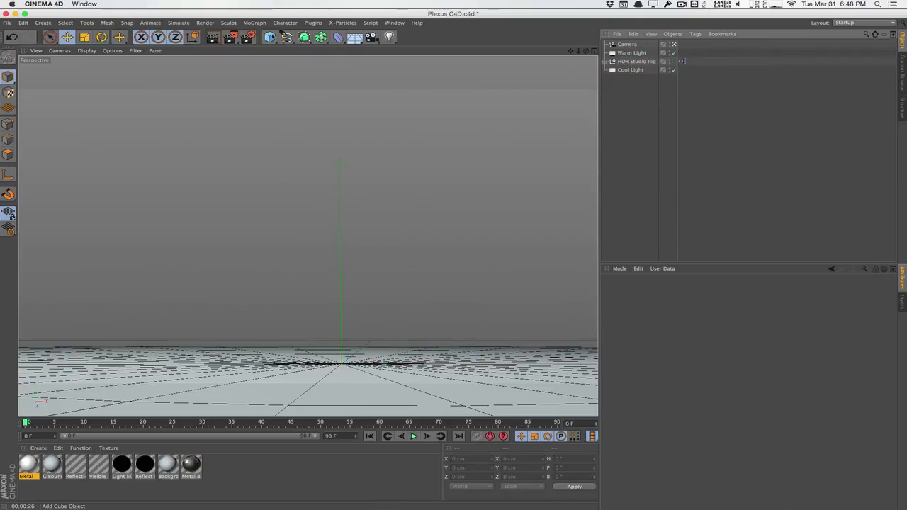
Add a Platonic icosahedron, raise it above the floor, and set Segments to 2.
{"action": "left_click", "coordinate": [269, 37]}
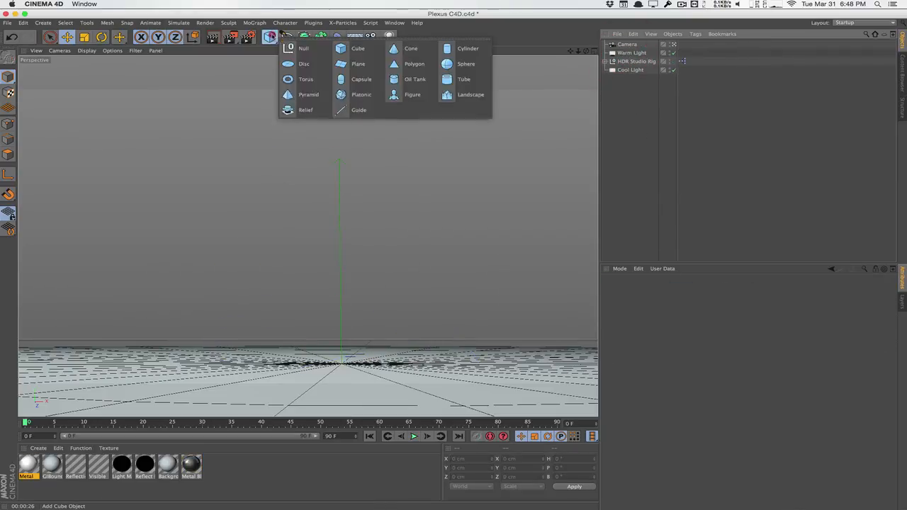
{"action": "left_click", "coordinate": [374, 92]}
{"action": "left_click_drag", "start_coordinate": [340, 285], "coordinate": [346, 144]}
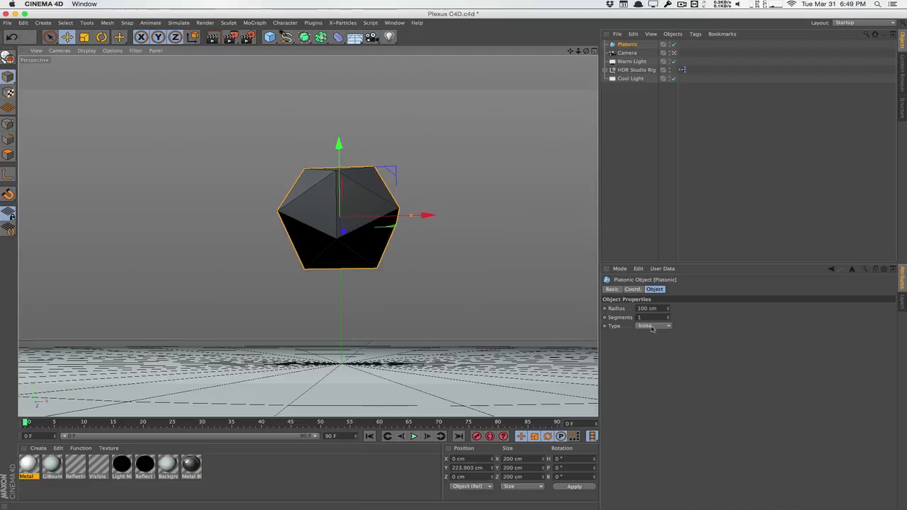
{"action": "left_click_drag", "start_coordinate": [649, 318], "coordinate": [591, 316]}
{"action": "type", "text": "2"}
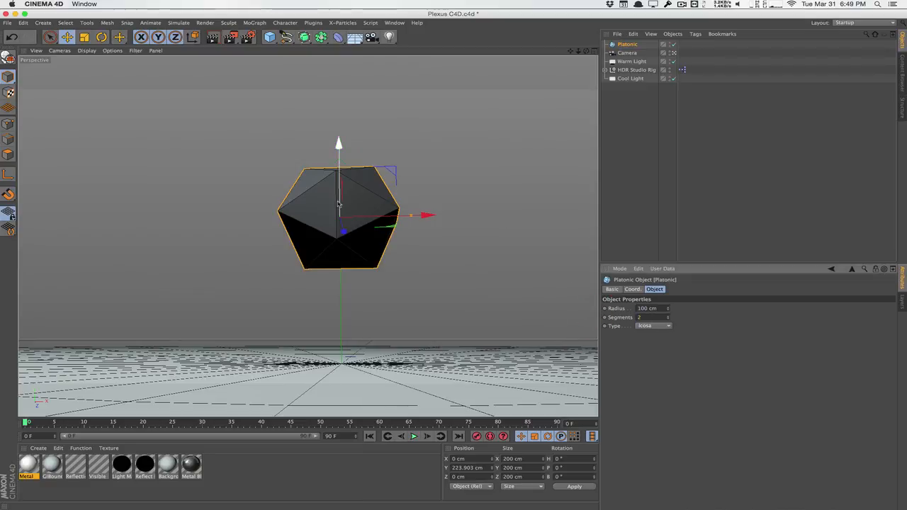
{"action": "left_click", "coordinate": [364, 197]}
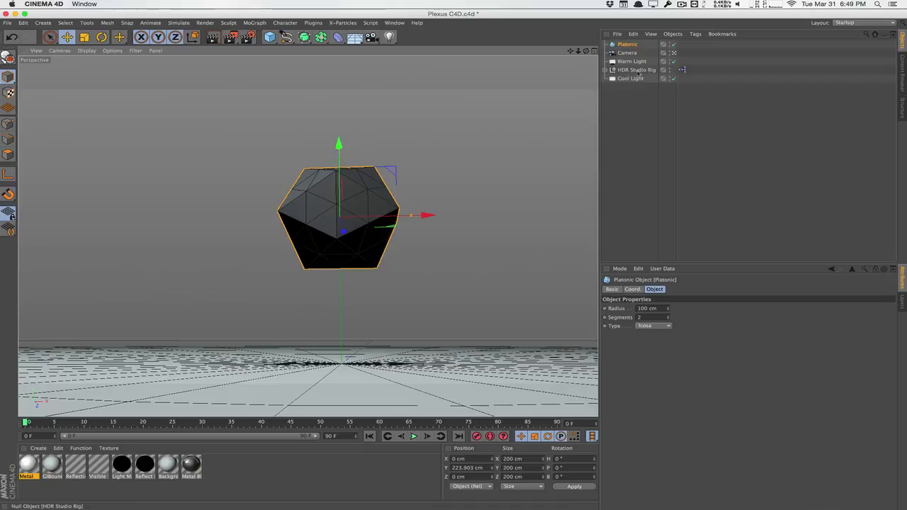
{"action": "left_click", "coordinate": [673, 53]}
{"action": "left_click", "coordinate": [674, 53]}
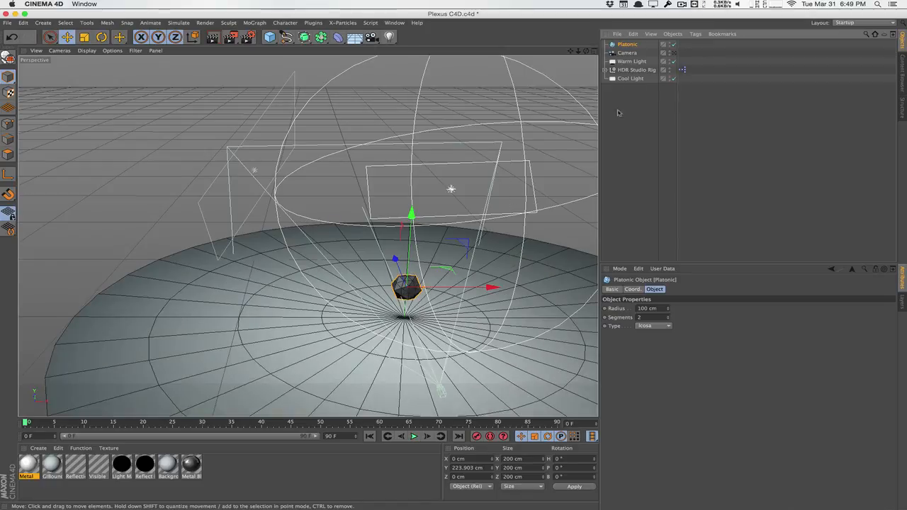
{"action": "left_click", "coordinate": [631, 61]}
{"action": "left_click", "coordinate": [631, 78]}
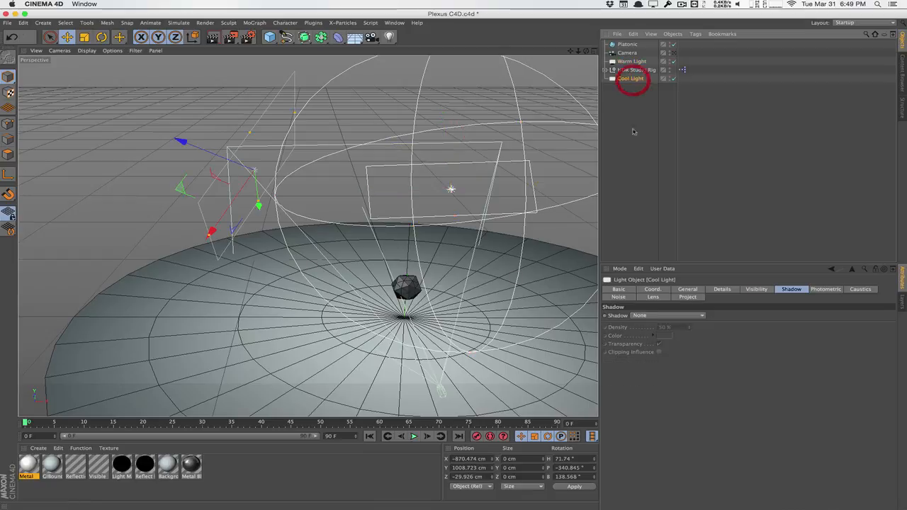
{"action": "left_click", "coordinate": [689, 290]}
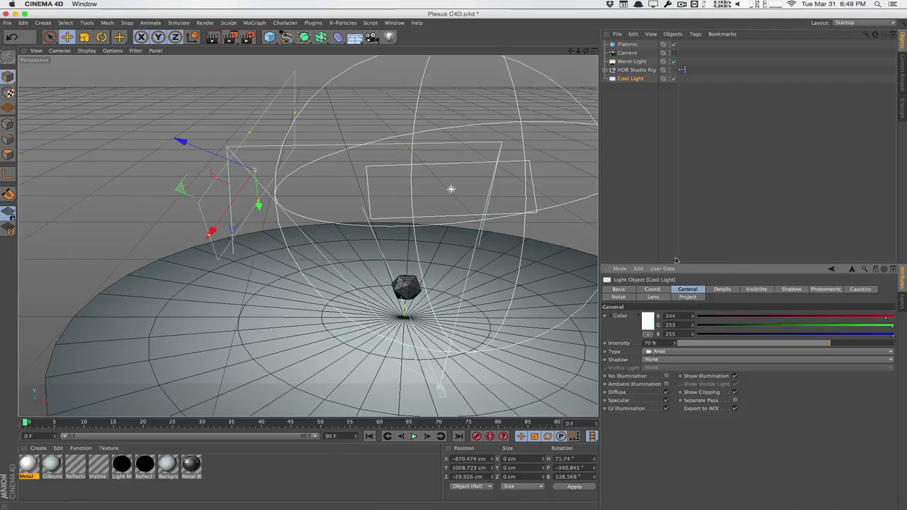
{"action": "left_click", "coordinate": [673, 53]}
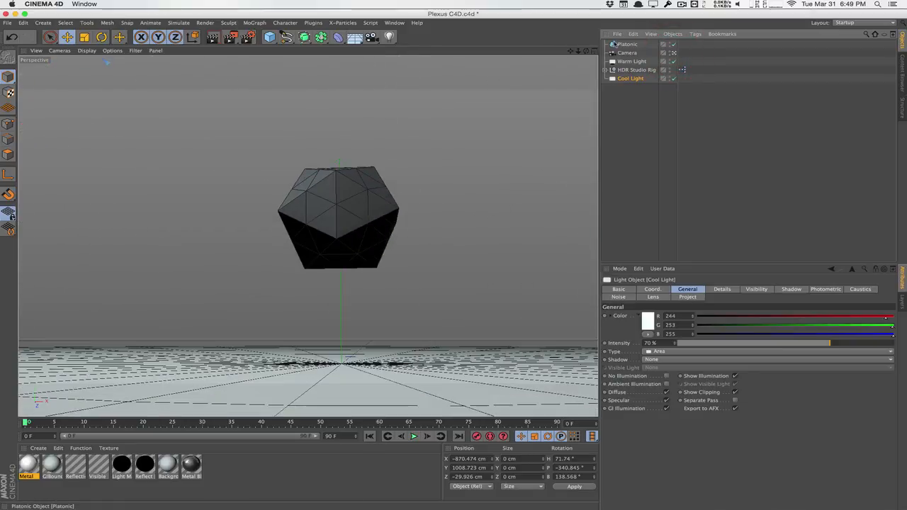
{"action": "left_click", "coordinate": [624, 44]}
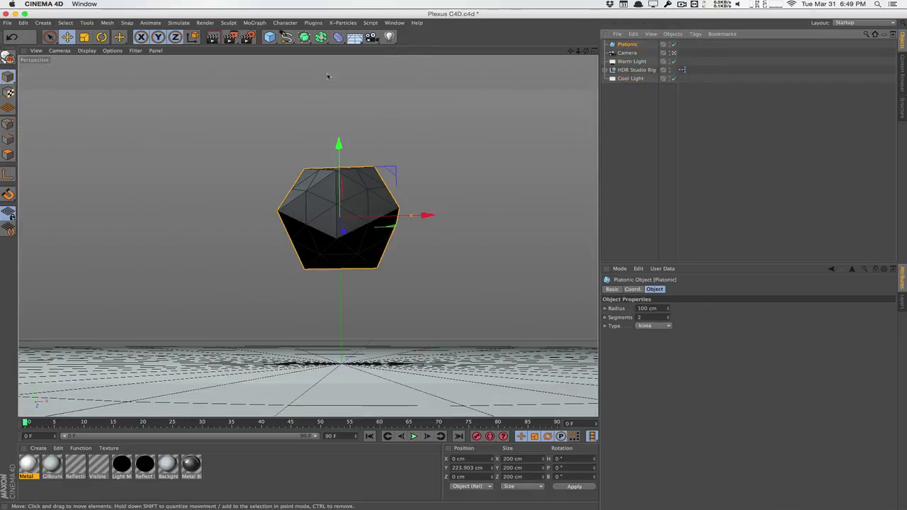
Add an Atom Array with the Platonic nested inside, and frame it in the perspective view.
{"action": "left_click", "coordinate": [321, 37]}
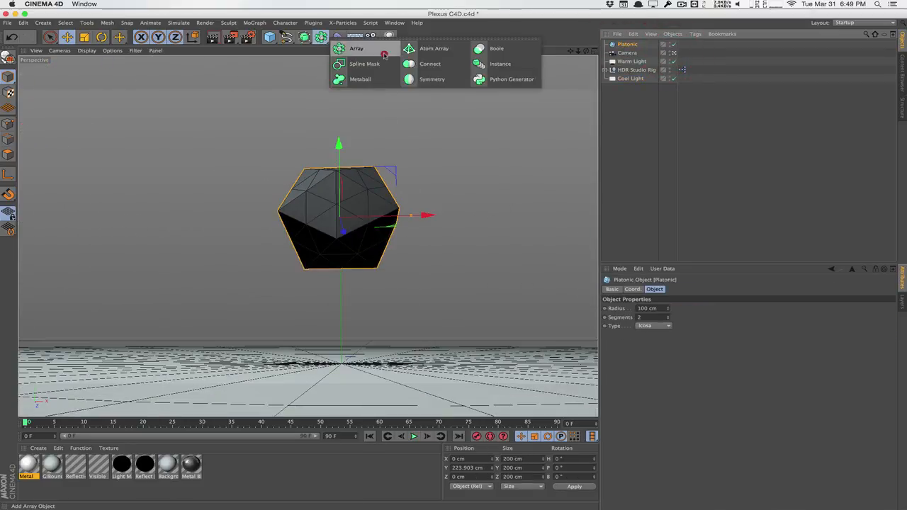
{"action": "left_click", "coordinate": [435, 50]}
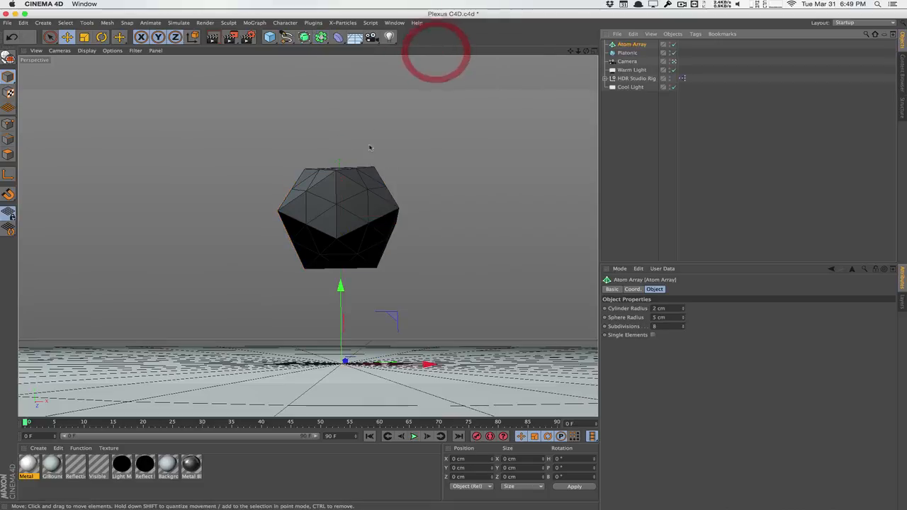
{"action": "left_click_drag", "start_coordinate": [632, 55], "coordinate": [630, 45]}
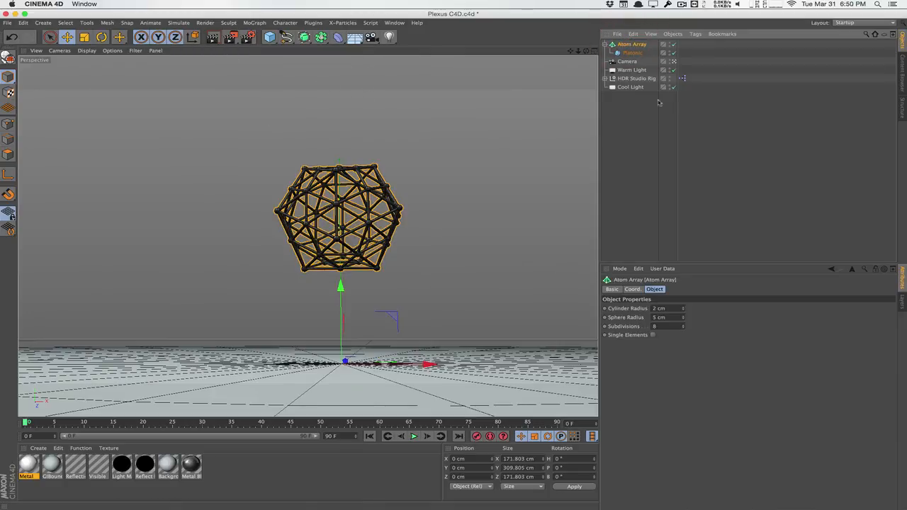
{"action": "left_click", "coordinate": [674, 61]}
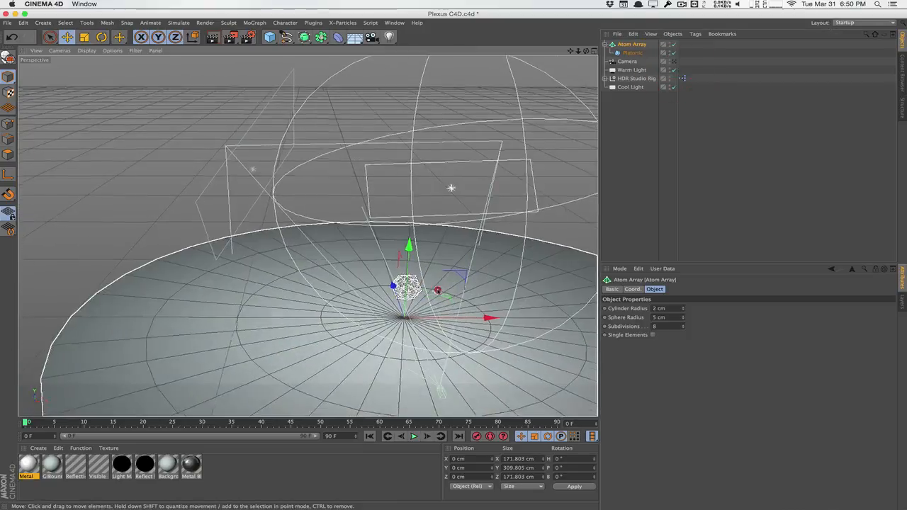
{"action": "right_click_drag", "start_coordinate": [444, 289], "coordinate": [452, 259], "text": "alt"}
{"action": "middle_click_drag", "start_coordinate": [120, 360], "coordinate": [338, 301], "text": "alt"}
{"action": "left_click_drag", "start_coordinate": [338, 301], "coordinate": [359, 290], "text": "alt"}
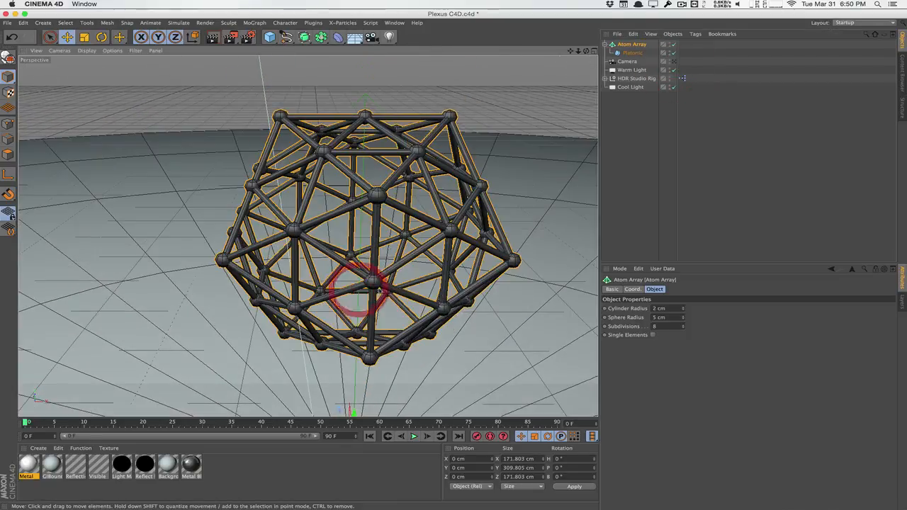
Set the Atom Array subdivisions to 12 and orbit the cage from lower angles.
{"action": "left_click_drag", "start_coordinate": [683, 312], "coordinate": [614, 320]}
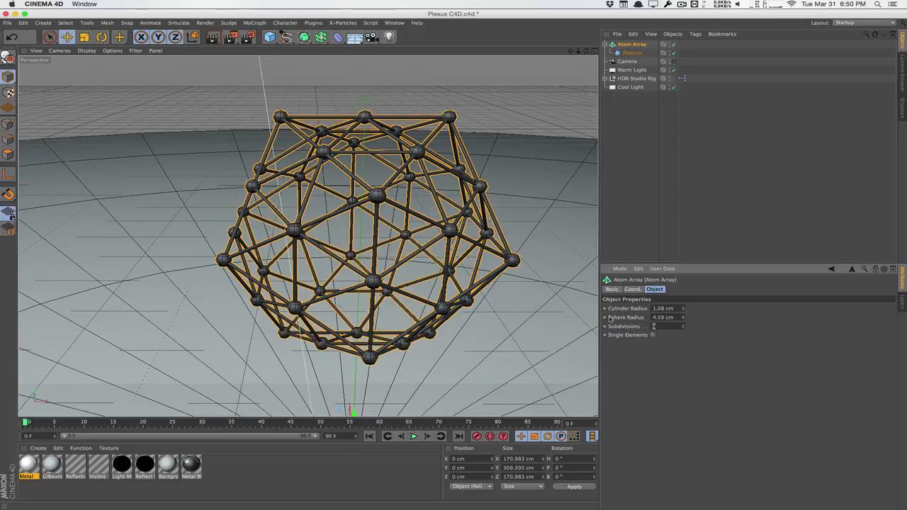
{"action": "type", "text": "12"}
{"action": "key", "text": "Return"}
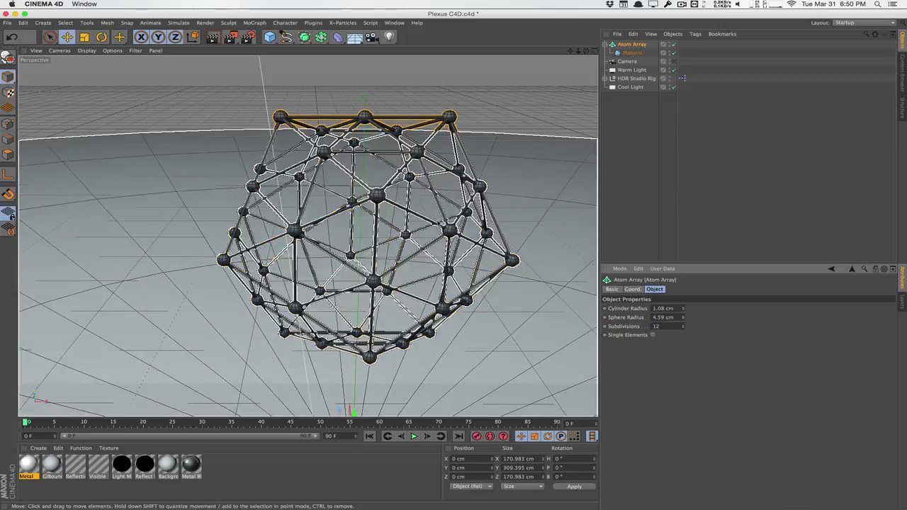
{"action": "left_click_drag", "start_coordinate": [473, 292], "coordinate": [413, 228], "text": "alt"}
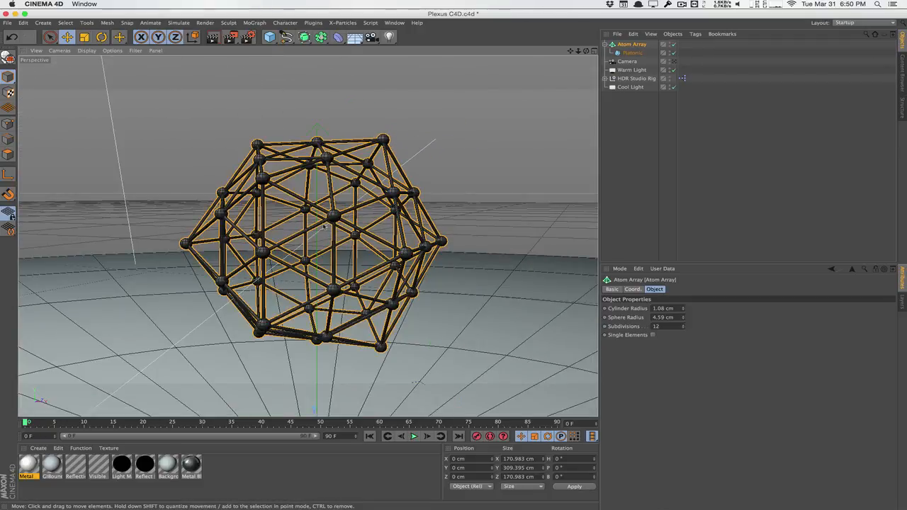
{"action": "left_click_drag", "start_coordinate": [316, 225], "coordinate": [322, 206], "text": "alt"}
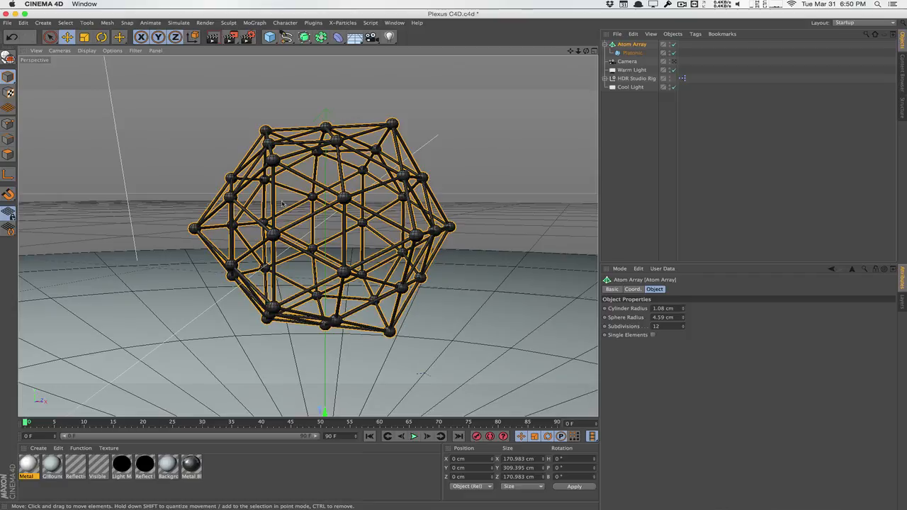
{"action": "left_click_drag", "start_coordinate": [252, 201], "coordinate": [351, 241], "text": "alt"}
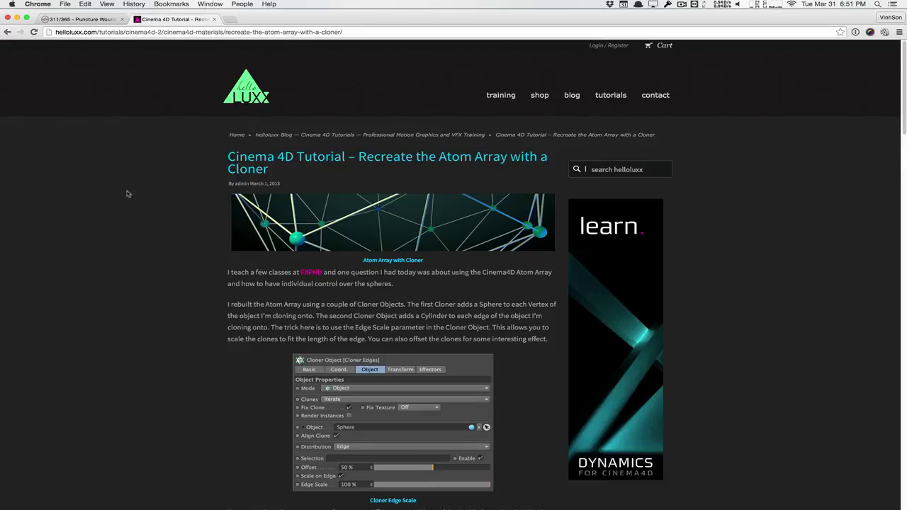
Scroll through the helloluxx Atom Array tutorial, then minimize Chrome.
{"action": "scroll", "coordinate": [127, 194], "scroll_direction": "down", "scroll_amount": 10}
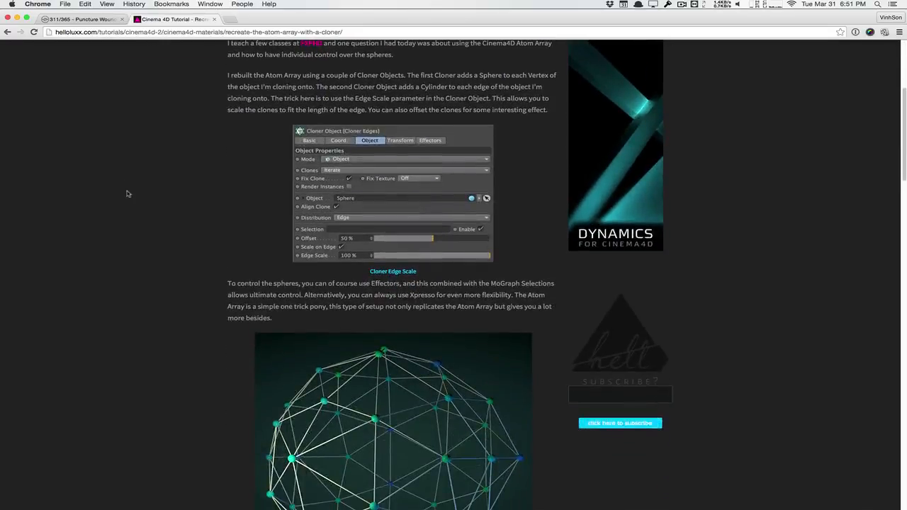
{"action": "scroll", "coordinate": [127, 193], "scroll_direction": "down", "scroll_amount": 3}
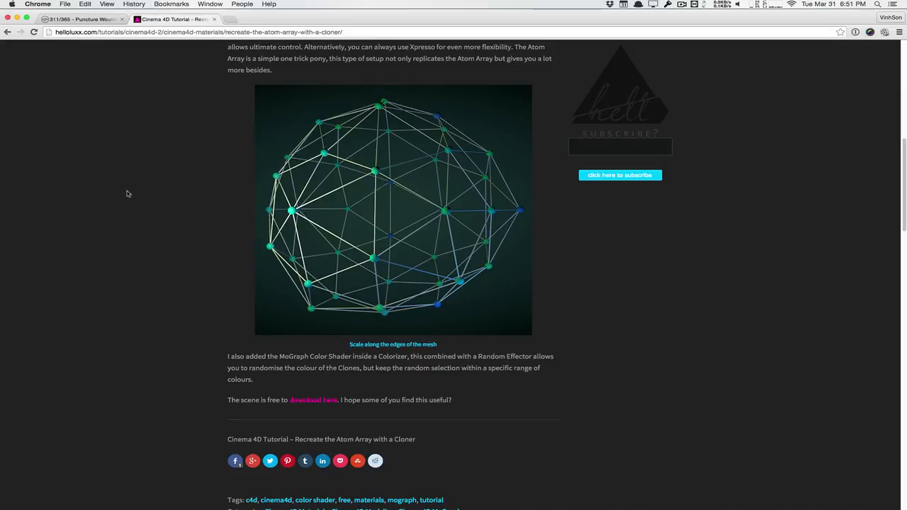
{"action": "scroll", "coordinate": [127, 193], "scroll_direction": "up", "scroll_amount": 15}
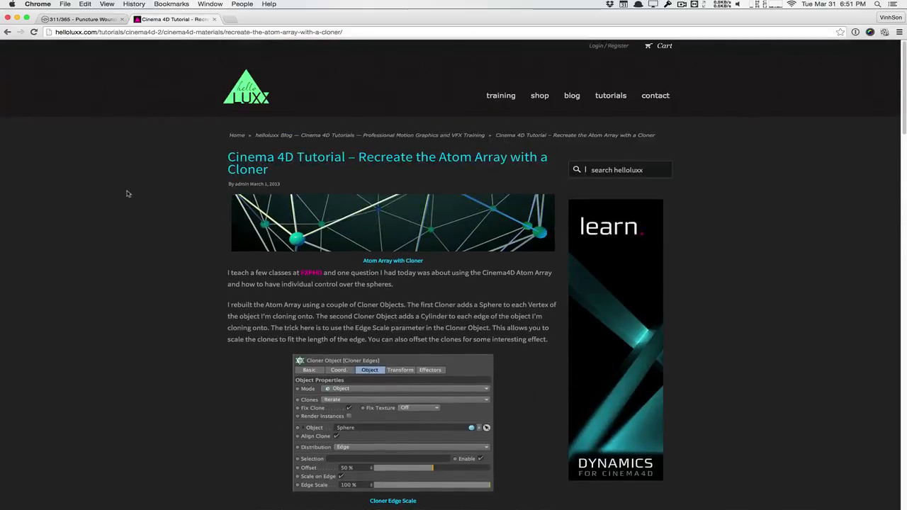
{"action": "scroll", "coordinate": [190, 258], "scroll_direction": "down", "scroll_amount": 5}
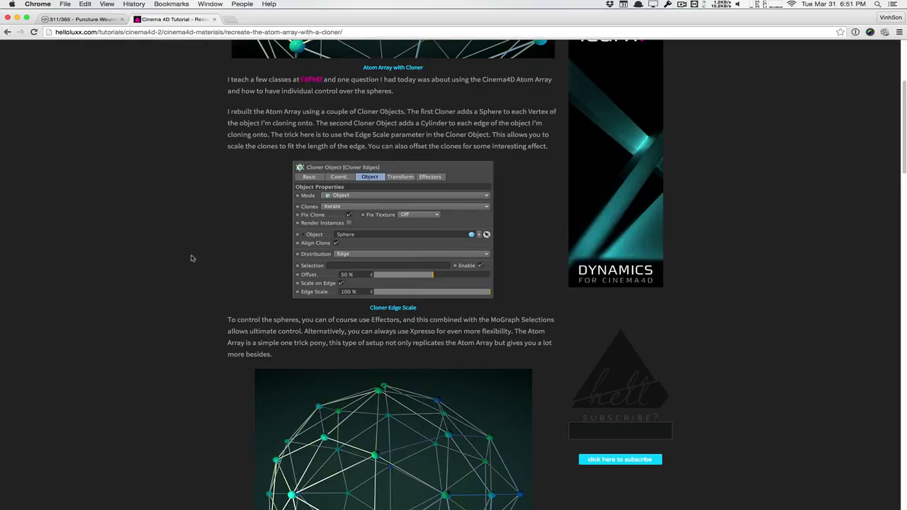
{"action": "scroll", "coordinate": [191, 257], "scroll_direction": "down", "scroll_amount": 10}
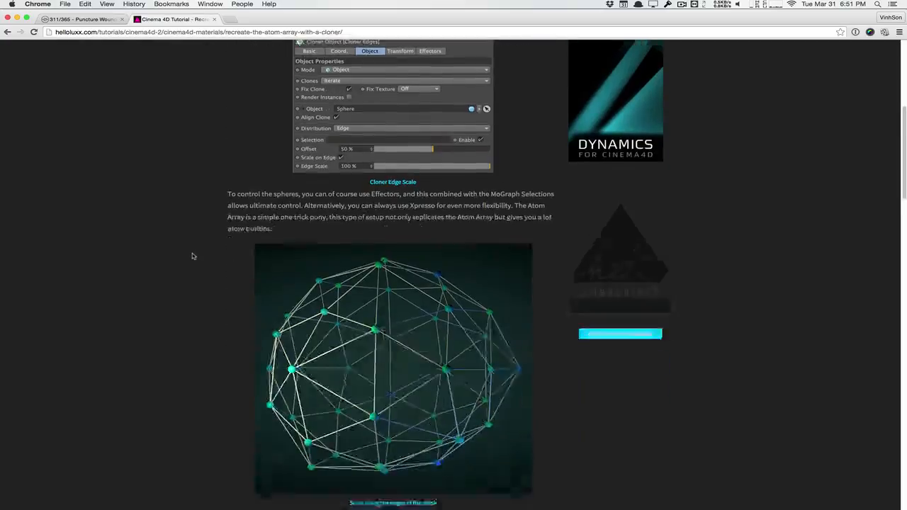
{"action": "scroll", "coordinate": [192, 256], "scroll_direction": "up", "scroll_amount": 10}
{"action": "scroll", "coordinate": [191, 256], "scroll_direction": "up", "scroll_amount": 5}
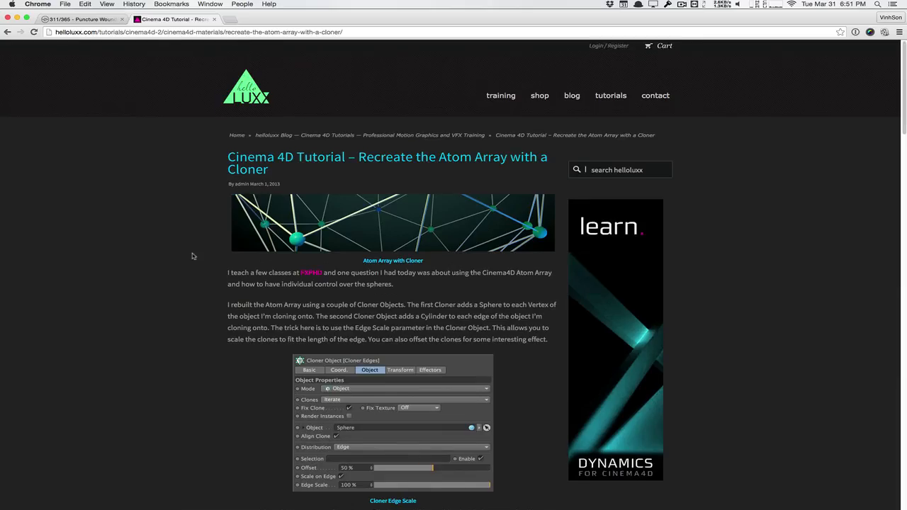
{"action": "scroll", "coordinate": [190, 276], "scroll_direction": "down", "scroll_amount": 18}
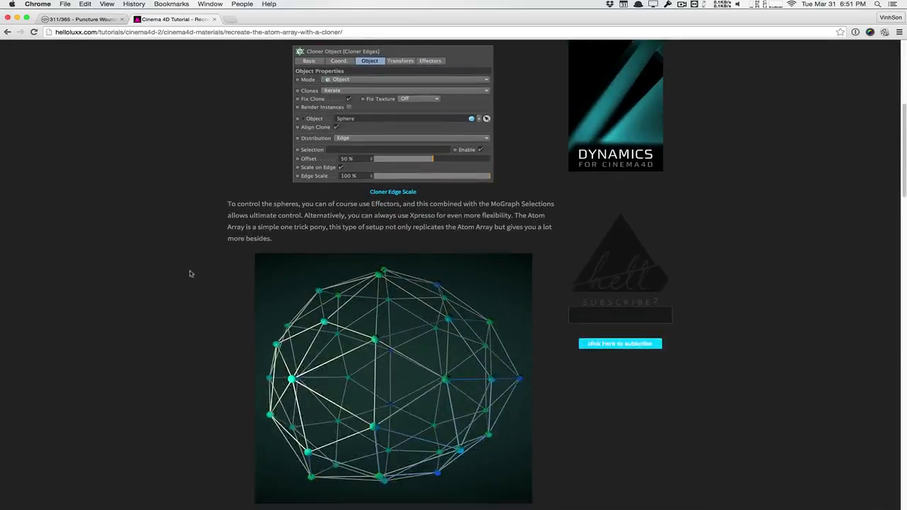
{"action": "scroll", "coordinate": [189, 268], "scroll_direction": "up", "scroll_amount": 18}
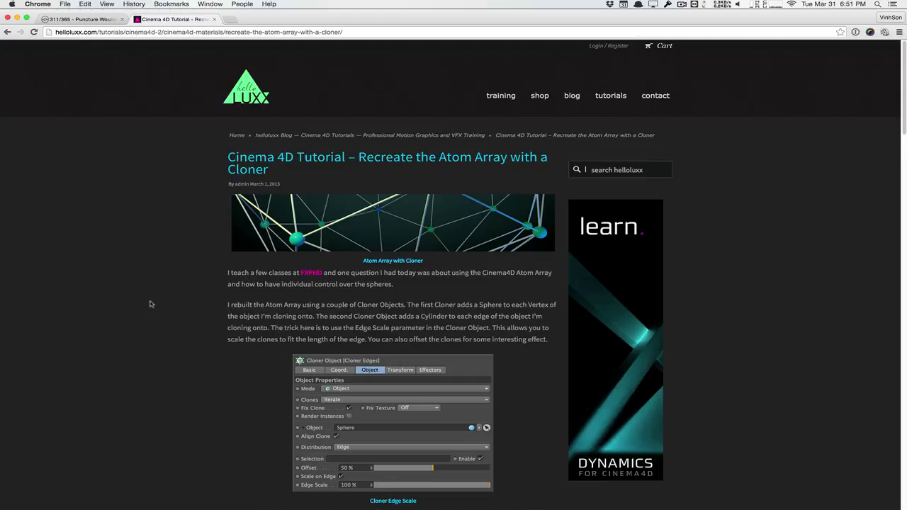
{"action": "left_click", "coordinate": [17, 18]}
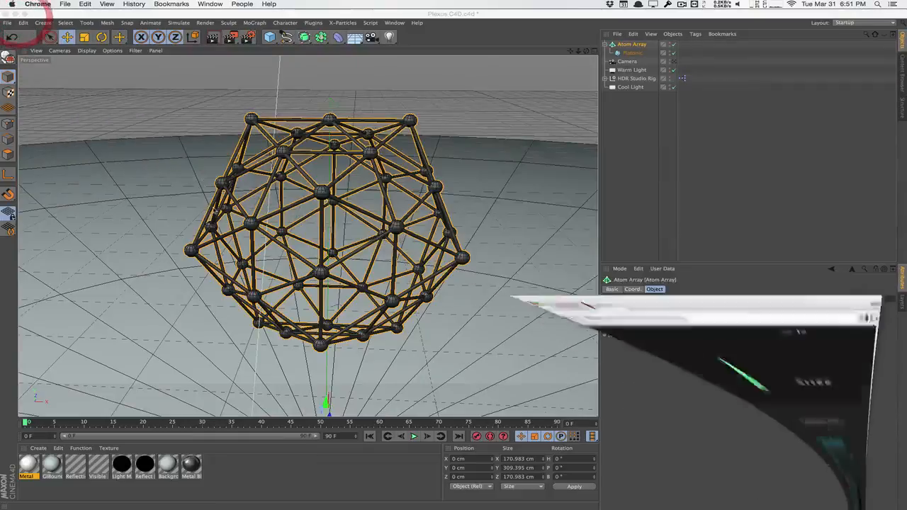
Delete the Atom Array setup from the scene.
{"action": "left_click", "coordinate": [637, 134]}
{"action": "left_click", "coordinate": [633, 44]}
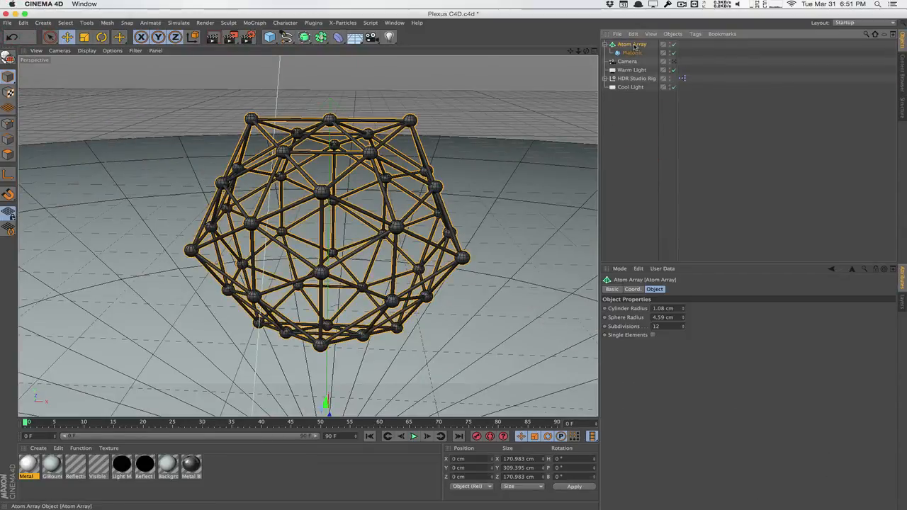
{"action": "key", "text": "Delete"}
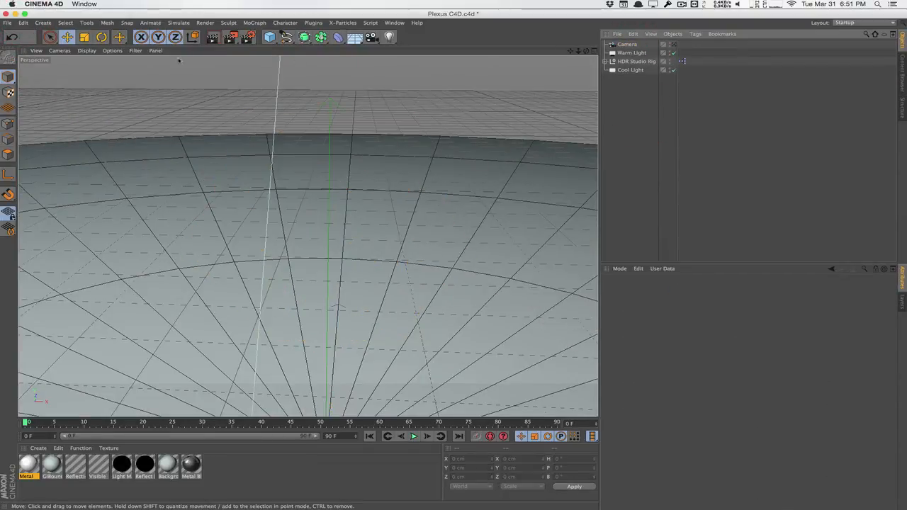
Add a new Platonic icosahedron, raise it to about Y 165 cm, and orbit to a front view.
{"action": "left_click", "coordinate": [269, 37]}
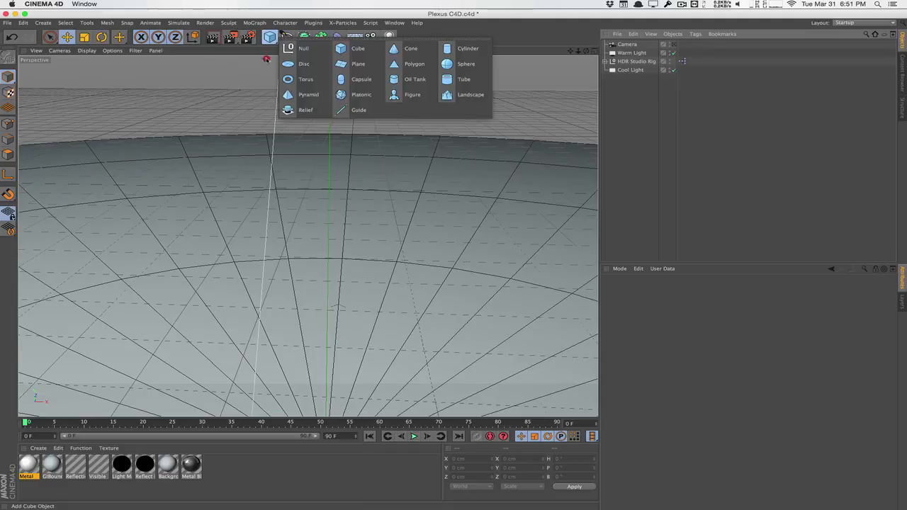
{"action": "left_click", "coordinate": [361, 94]}
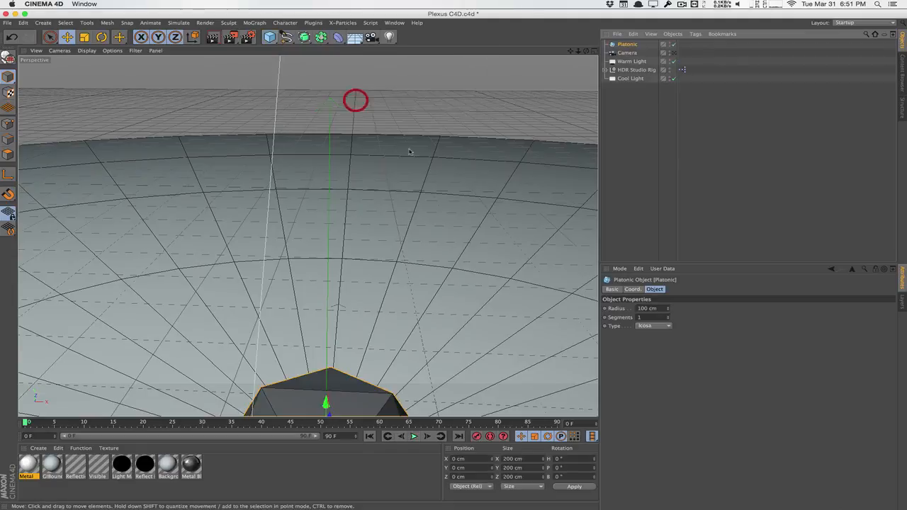
{"action": "key", "text": "o"}
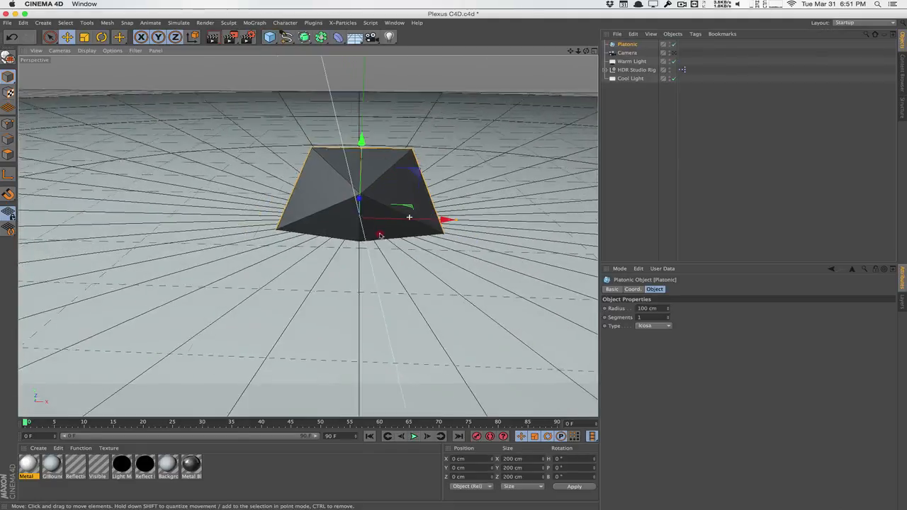
{"action": "left_click_drag", "start_coordinate": [361, 198], "coordinate": [364, 52]}
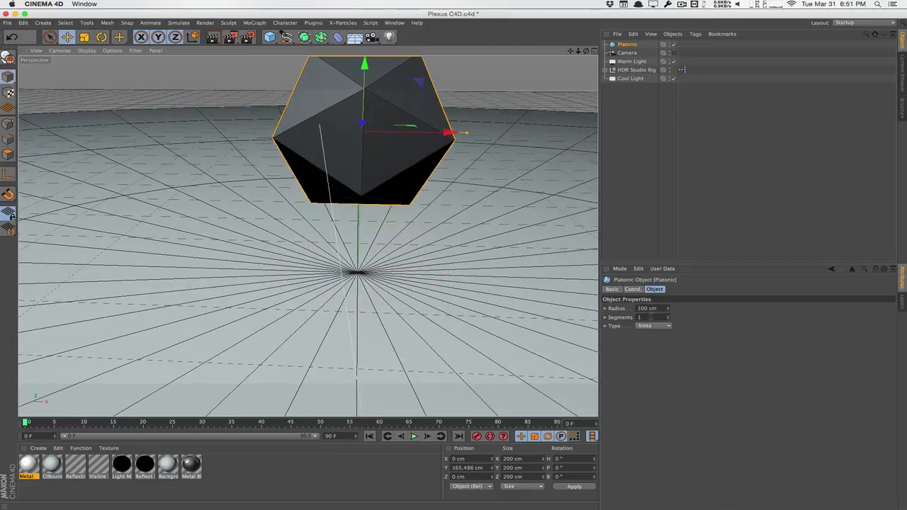
{"action": "left_click", "coordinate": [557, 308]}
{"action": "left_click", "coordinate": [701, 196]}
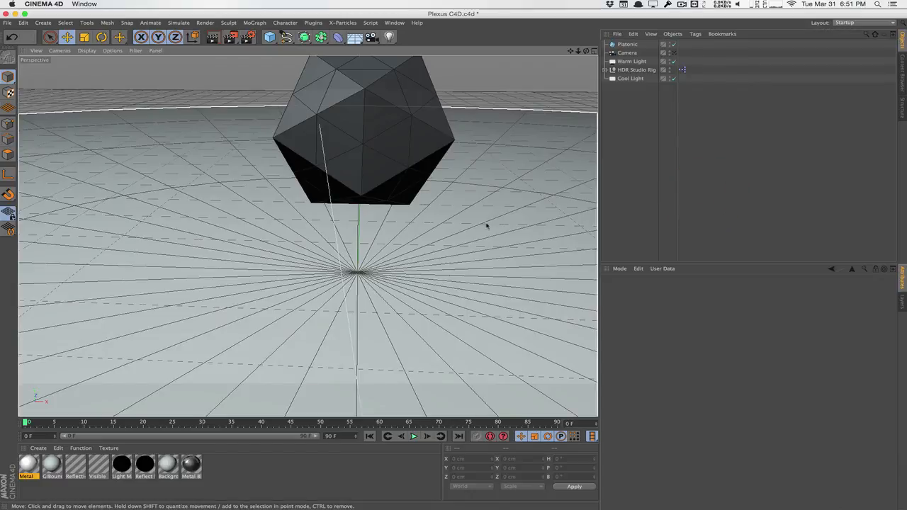
{"action": "mouse_move", "coordinate": [486, 225]}
{"action": "left_mouse_down", "text": "alt"}
{"action": "mouse_move", "coordinate": [482, 186]}
{"action": "mouse_move", "coordinate": [470, 357]}
{"action": "mouse_move", "coordinate": [442, 318]}
{"action": "left_mouse_up", "text": "alt"}
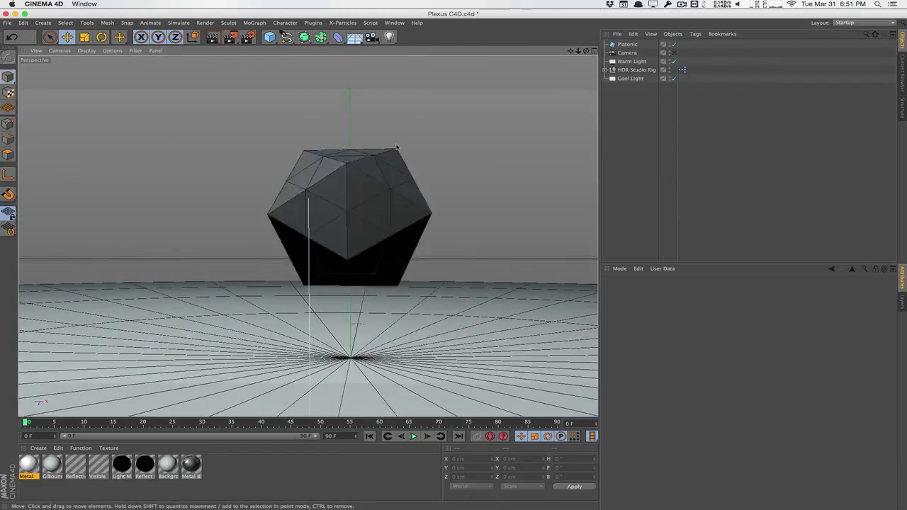
Add a MoGraph Cloner and rename it Sphere Cloner.
{"action": "left_click", "coordinate": [259, 23]}
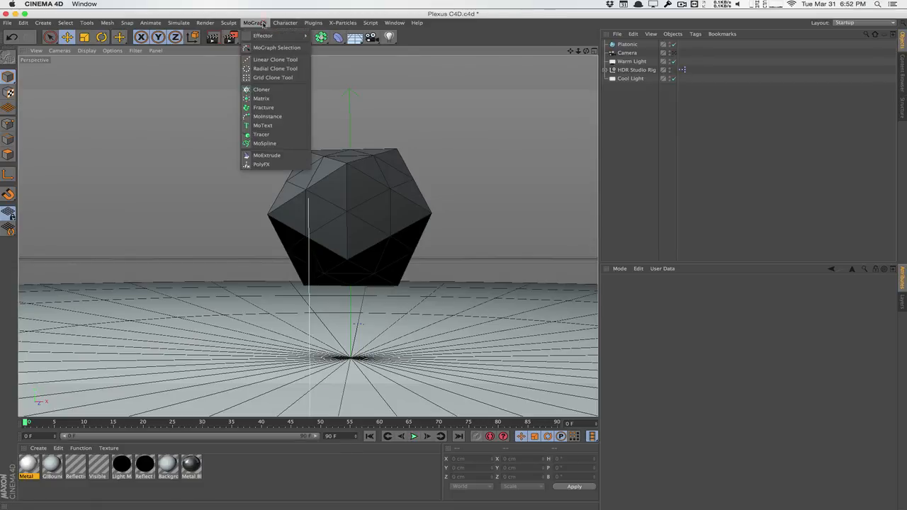
{"action": "left_click", "coordinate": [269, 90]}
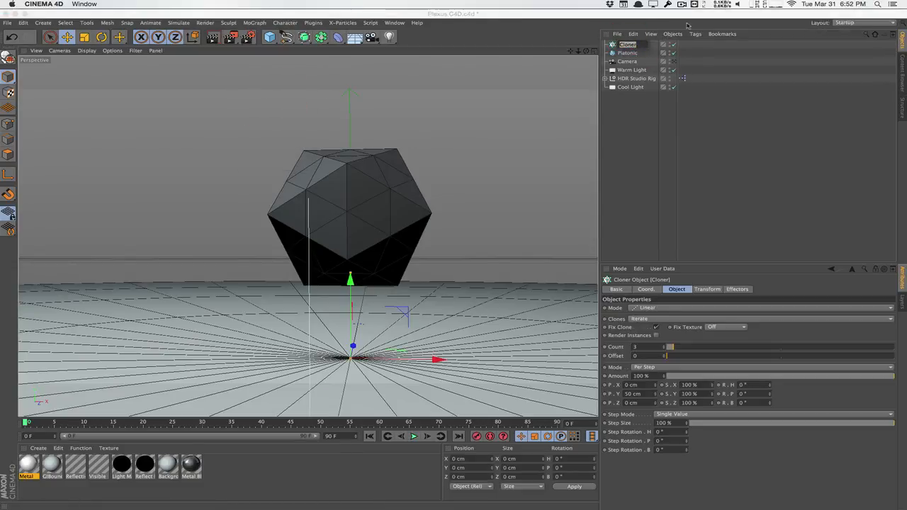
{"action": "type", "text": "Spl"}
{"action": "type", "text": "ere Cloner"}
{"action": "key", "text": "Return"}
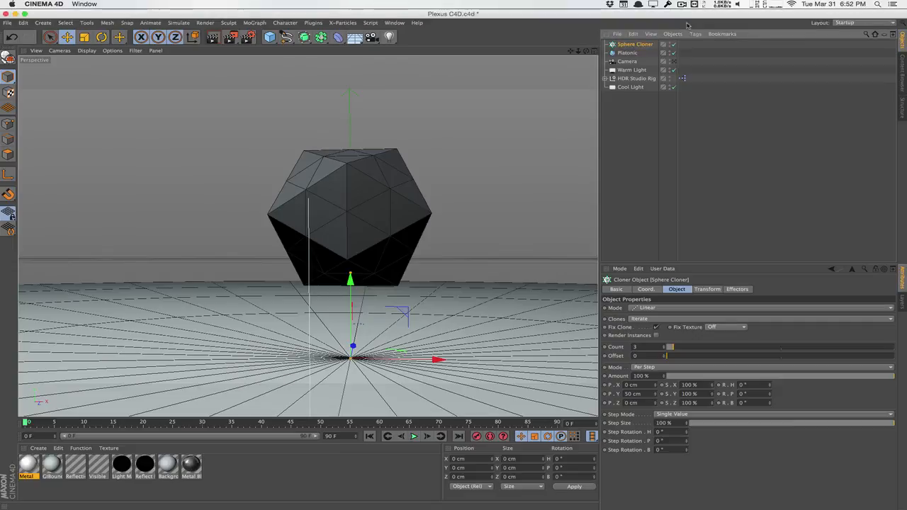
Add a Sphere, raise it up on Y, and set its radius to 5 cm.
{"action": "left_click", "coordinate": [269, 37]}
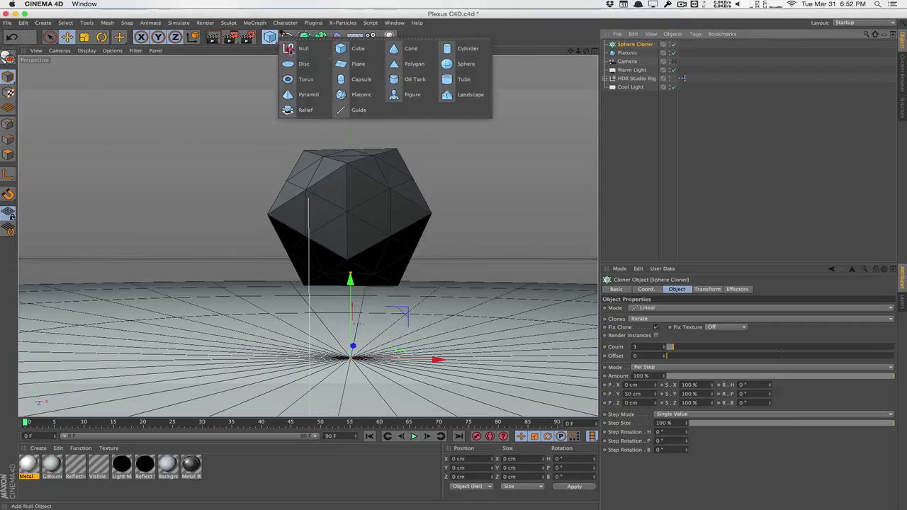
{"action": "left_click", "coordinate": [443, 64]}
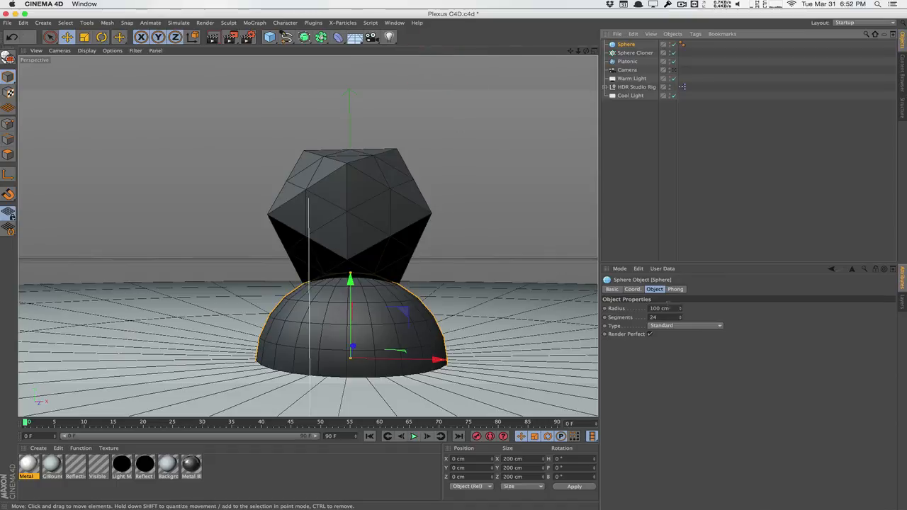
{"action": "left_click_drag", "start_coordinate": [670, 308], "coordinate": [619, 296]}
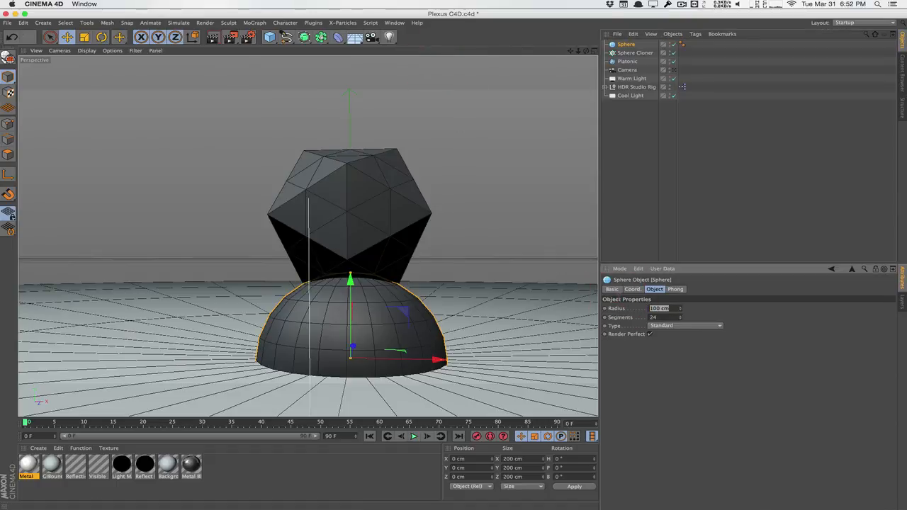
{"action": "type", "text": "15"}
{"action": "key", "text": "Return"}
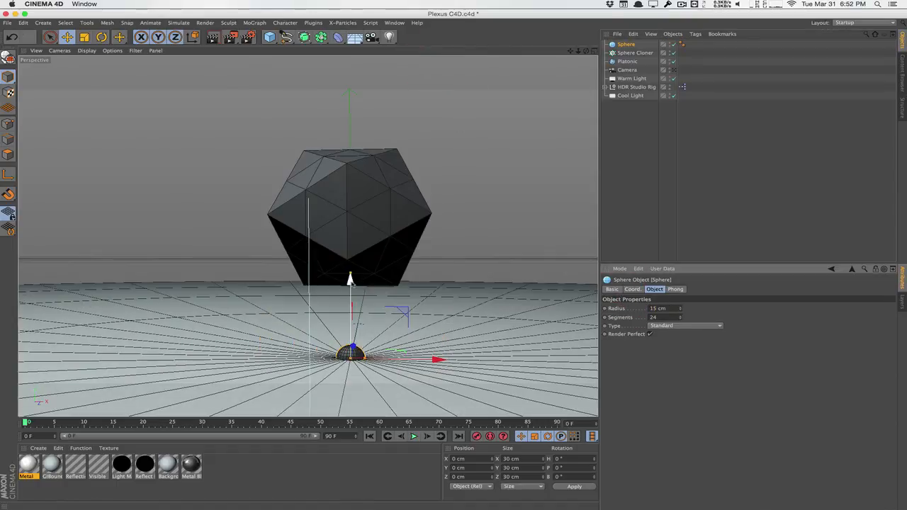
{"action": "left_click_drag", "start_coordinate": [348, 274], "coordinate": [356, 177]}
{"action": "left_click_drag", "start_coordinate": [668, 309], "coordinate": [593, 299]}
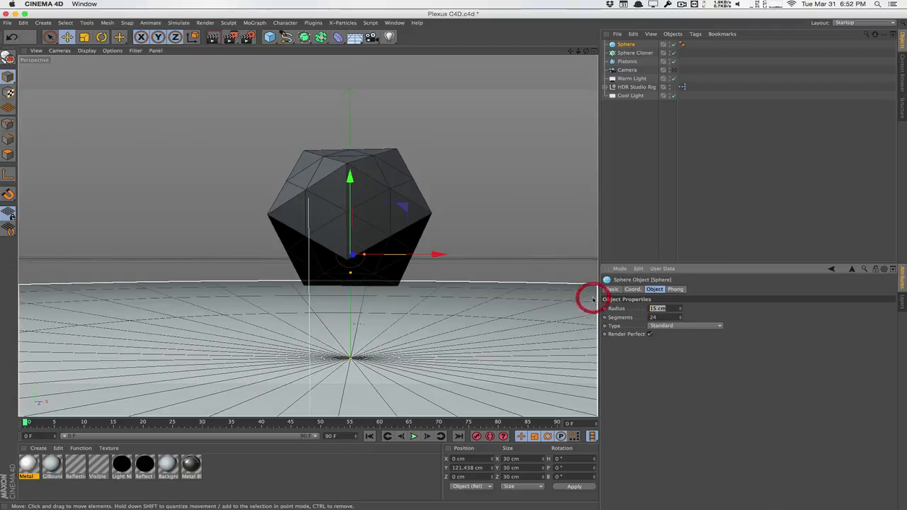
{"action": "type", "text": "5"}
{"action": "key", "text": "Return"}
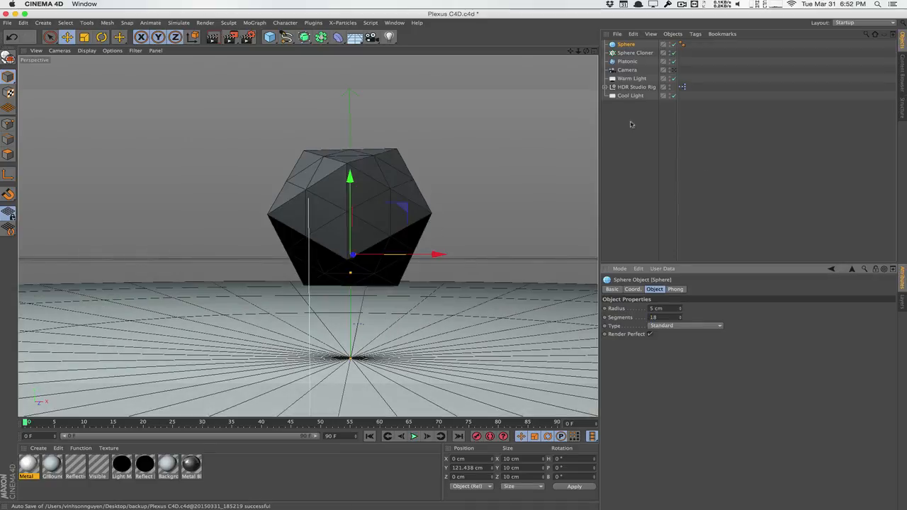
Nest the Sphere under Sphere Cloner and set the cloner to Object mode using Platonic.
{"action": "left_click_drag", "start_coordinate": [627, 44], "coordinate": [631, 54]}
{"action": "left_click", "coordinate": [634, 44]}
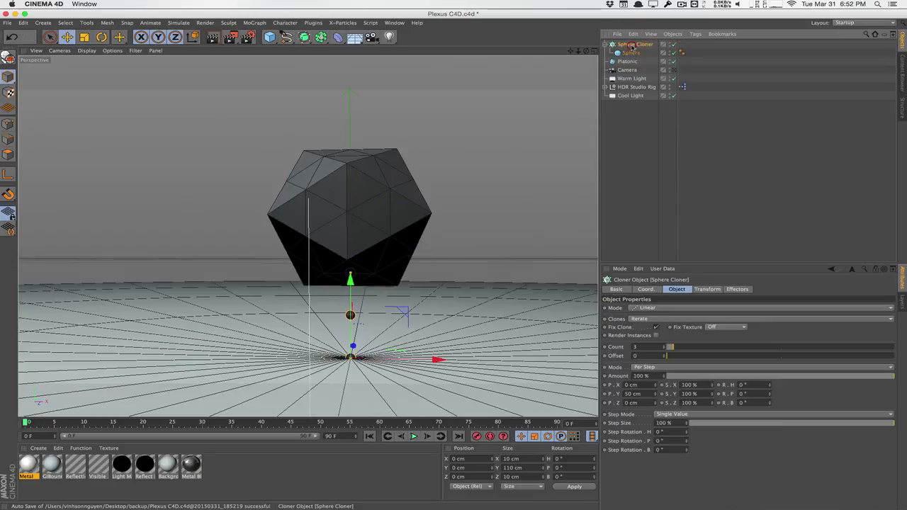
{"action": "left_click", "coordinate": [673, 62]}
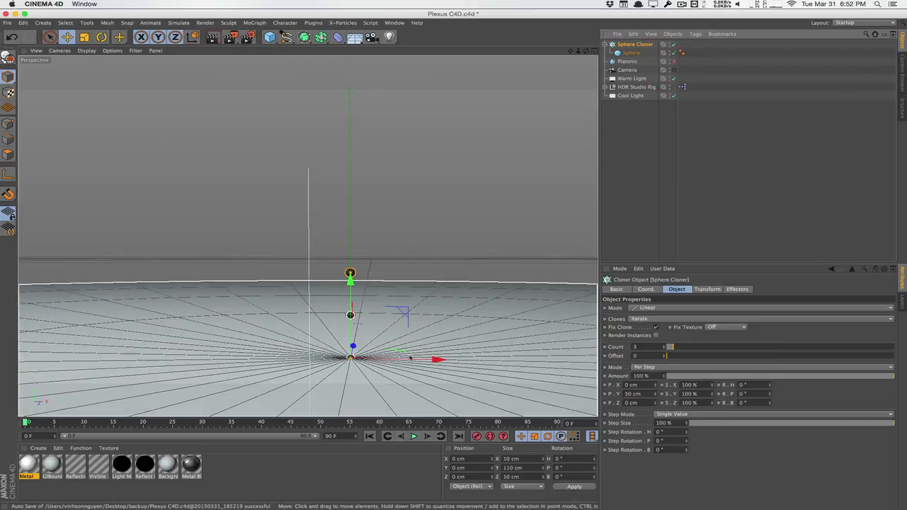
{"action": "left_click", "coordinate": [646, 309]}
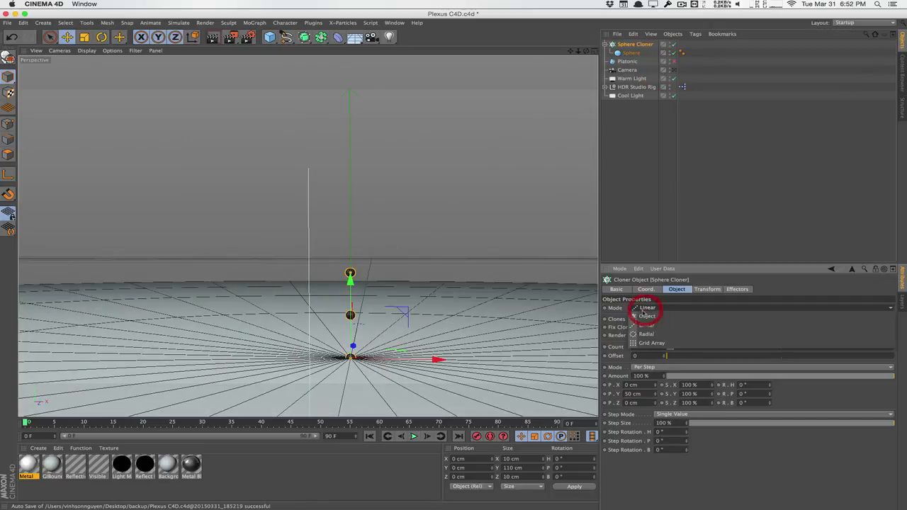
{"action": "left_click", "coordinate": [646, 317]}
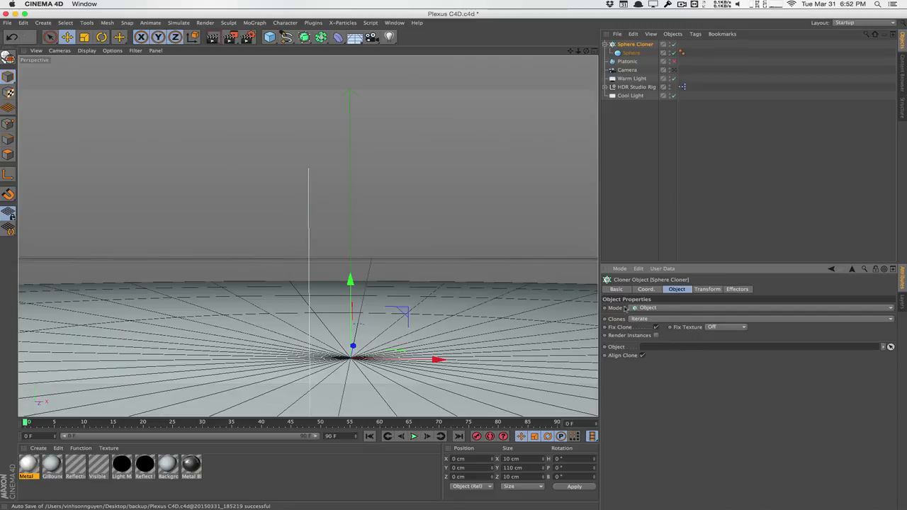
{"action": "left_click_drag", "start_coordinate": [627, 61], "coordinate": [635, 142]}
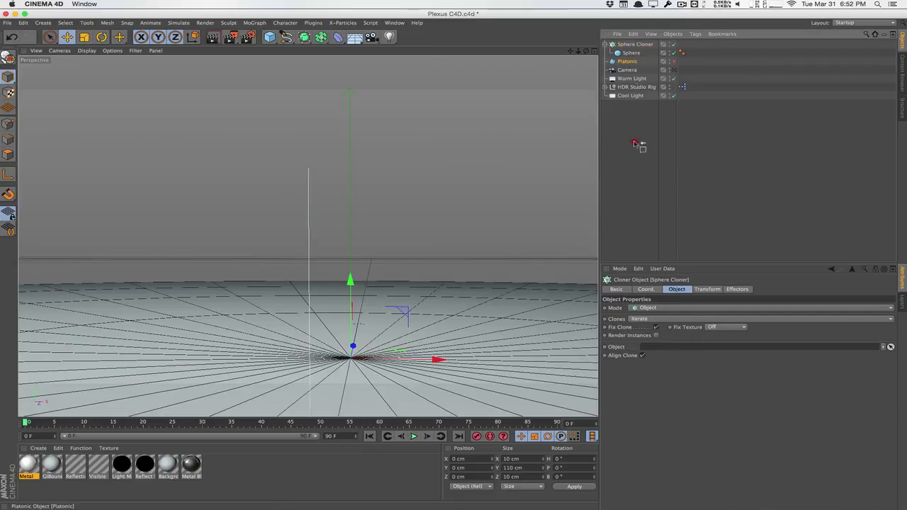
{"action": "left_click_drag", "start_coordinate": [653, 347], "coordinate": [653, 347]}
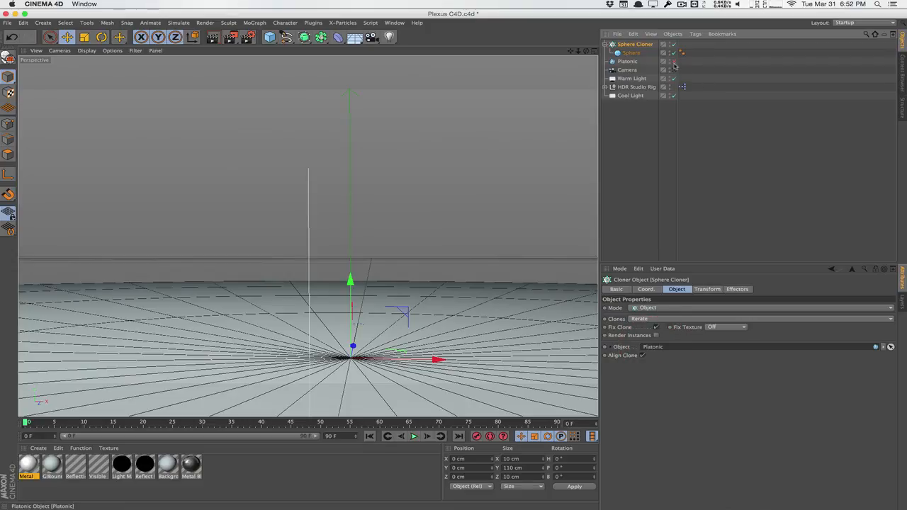
Unhide the Platonic, check the Sphere settings, and keep the cloner's distribution on Vertex.
{"action": "left_click", "coordinate": [673, 61]}
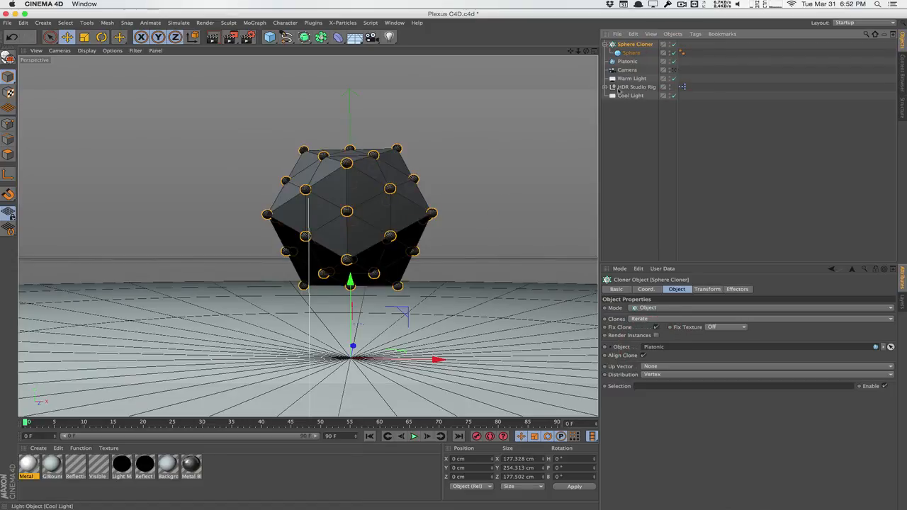
{"action": "left_click", "coordinate": [631, 53]}
{"action": "left_click", "coordinate": [634, 44]}
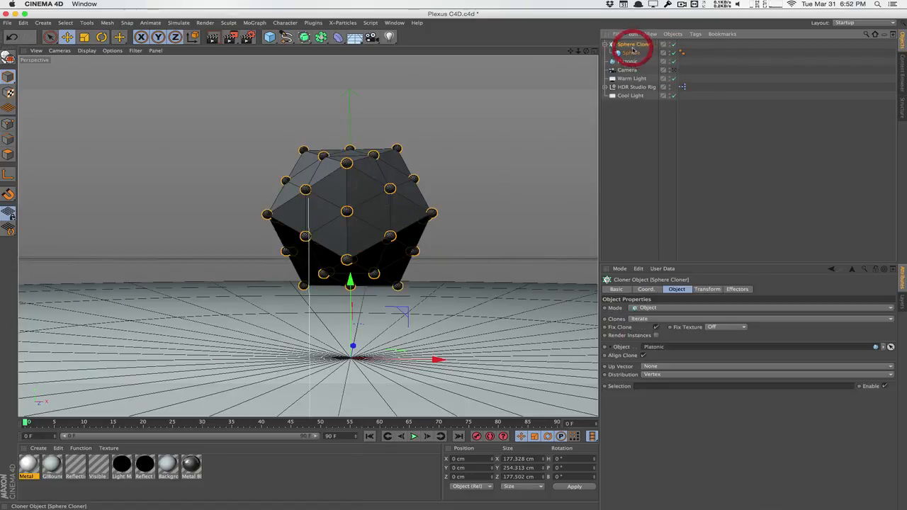
{"action": "left_click", "coordinate": [631, 53]}
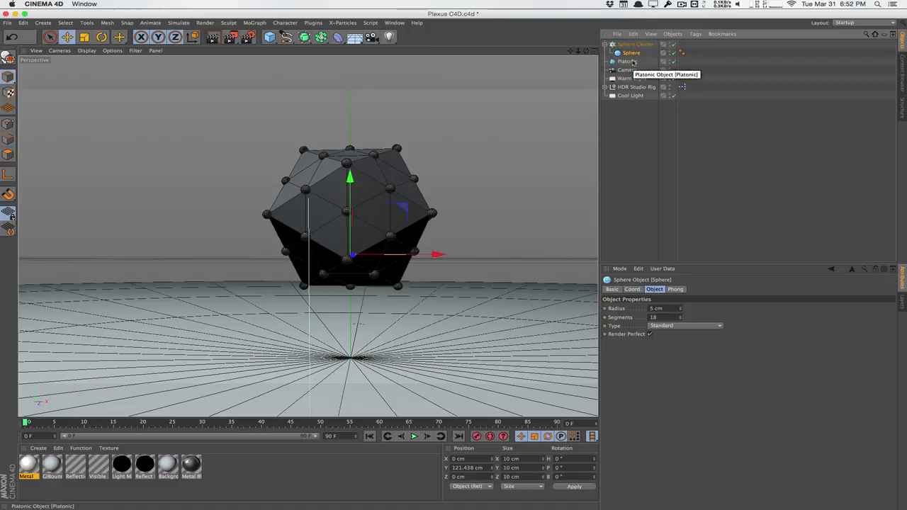
{"action": "left_click", "coordinate": [634, 44]}
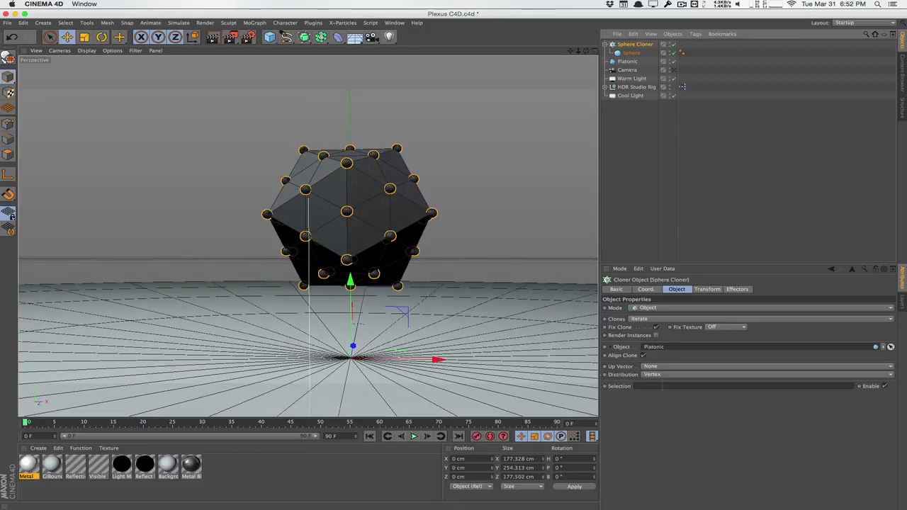
{"action": "left_click", "coordinate": [655, 374]}
{"action": "left_click", "coordinate": [661, 379]}
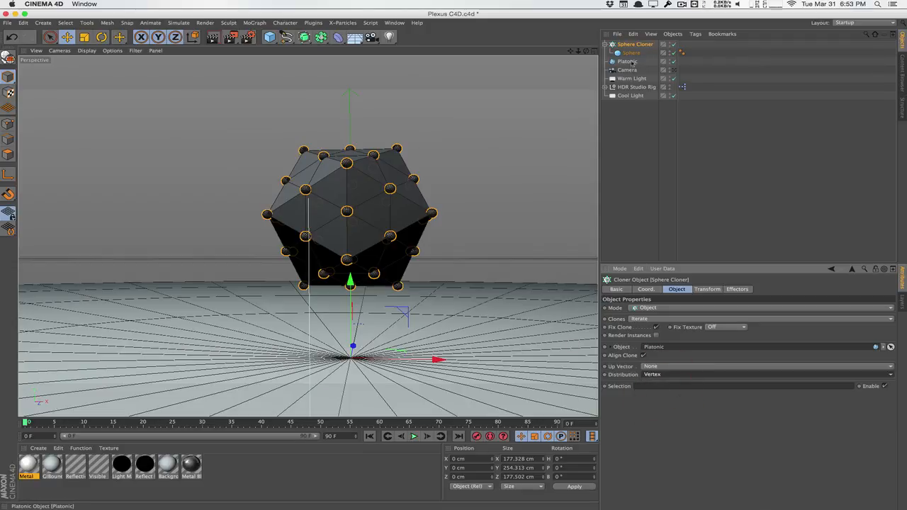
Add a second MoGraph Cloner and rename it Lines Cloner.
{"action": "left_click", "coordinate": [254, 22]}
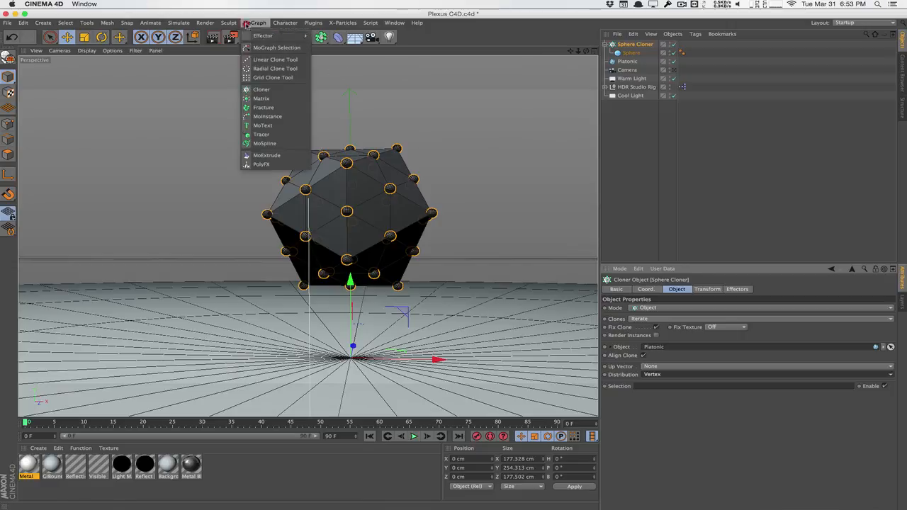
{"action": "left_click", "coordinate": [272, 88]}
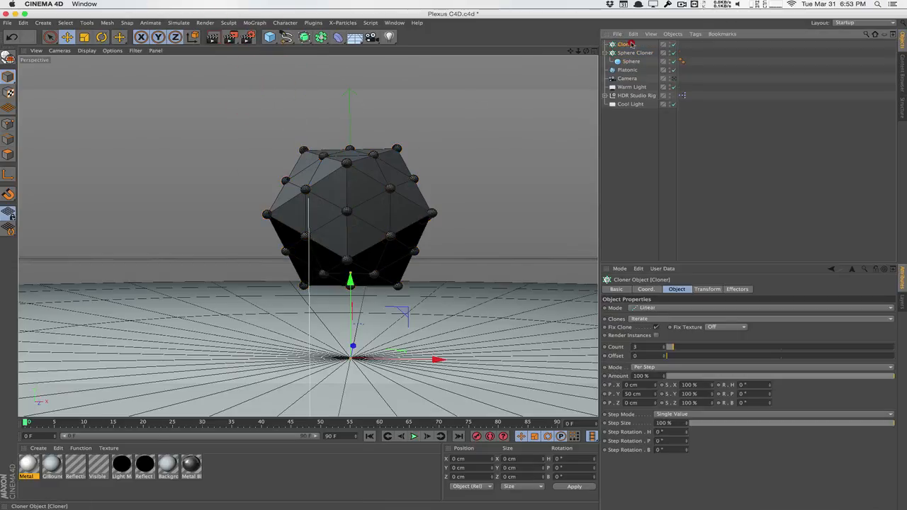
{"action": "double_click", "coordinate": [627, 44]}
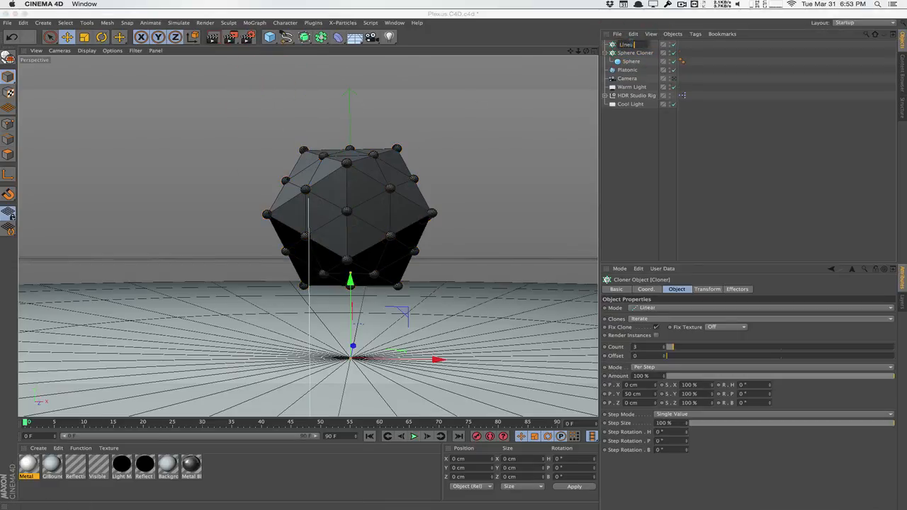
{"action": "type", "text": "Lines Cloner"}
{"action": "key", "text": "Return"}
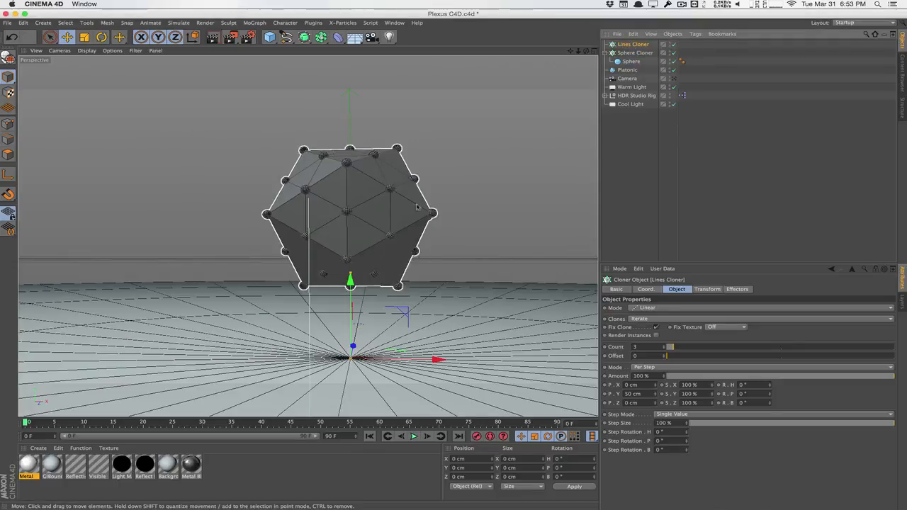
Add a Cylinder with a 5 cm radius.
{"action": "left_click", "coordinate": [273, 43]}
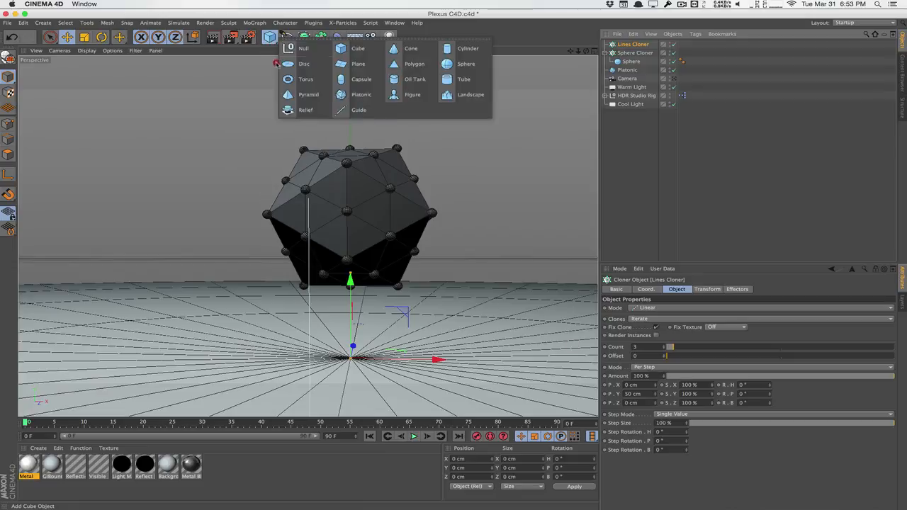
{"action": "left_click", "coordinate": [457, 52]}
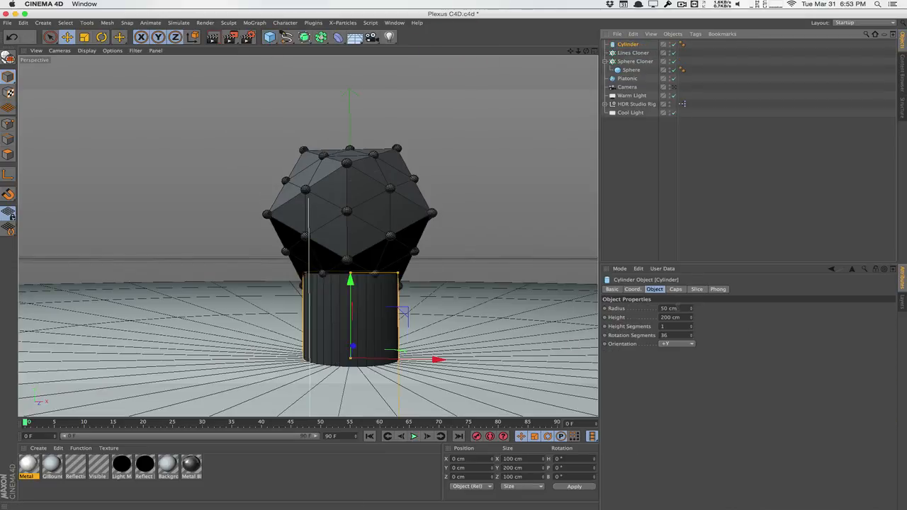
{"action": "left_click_drag", "start_coordinate": [678, 308], "coordinate": [615, 304]}
{"action": "type", "text": "5"}
{"action": "key", "text": "Return"}
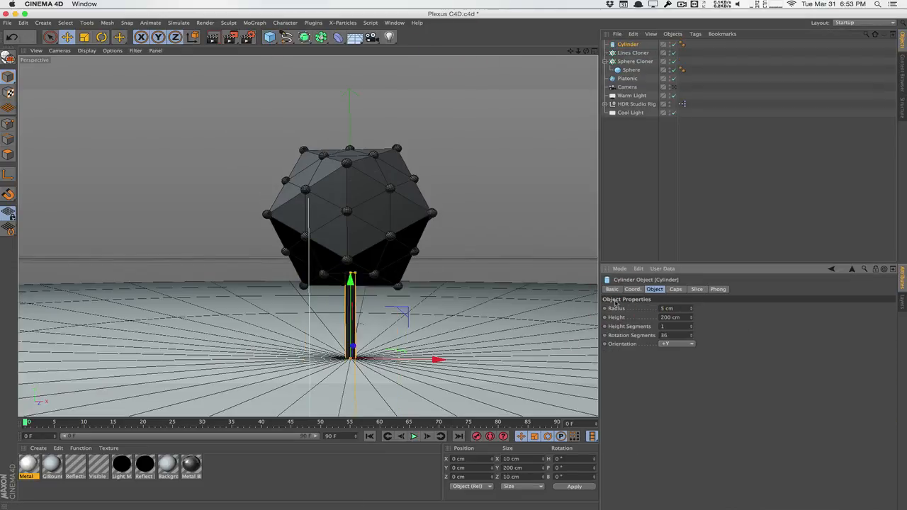
{"action": "double_click", "coordinate": [628, 44]}
Rename the cylinder to Lines and nest it under Lines Cloner.
{"action": "type", "text": "Lin"}
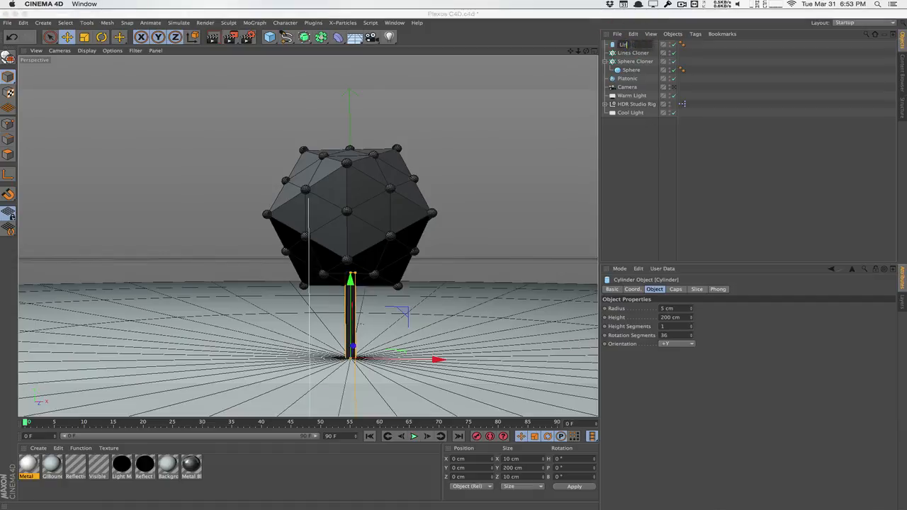
{"action": "type", "text": "es"}
{"action": "key", "text": "Return"}
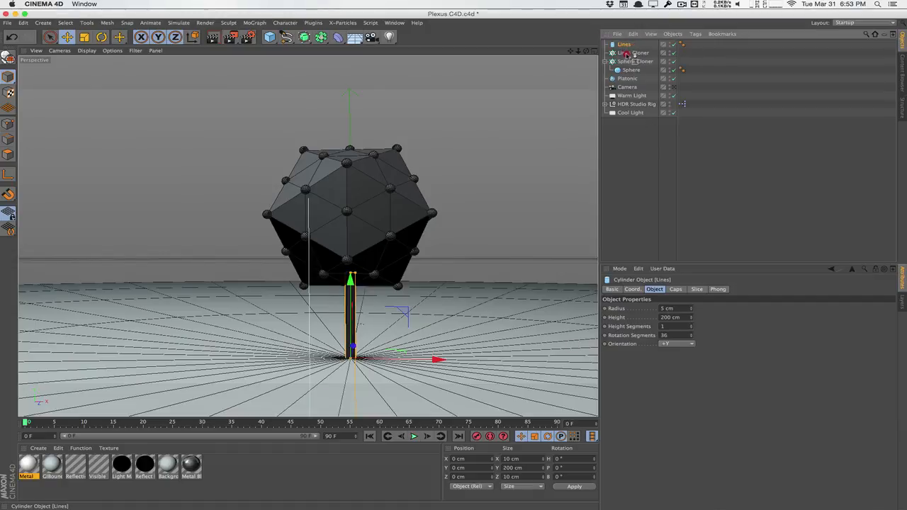
{"action": "left_click_drag", "start_coordinate": [628, 54], "coordinate": [628, 55]}
Set Lines Cloner to Object mode with Platonic as its source object.
{"action": "left_click", "coordinate": [624, 44]}
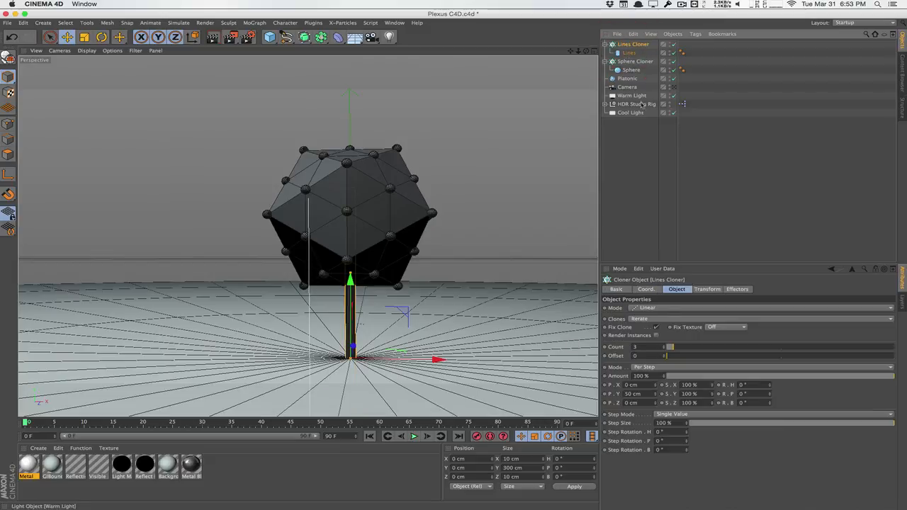
{"action": "left_click", "coordinate": [658, 309]}
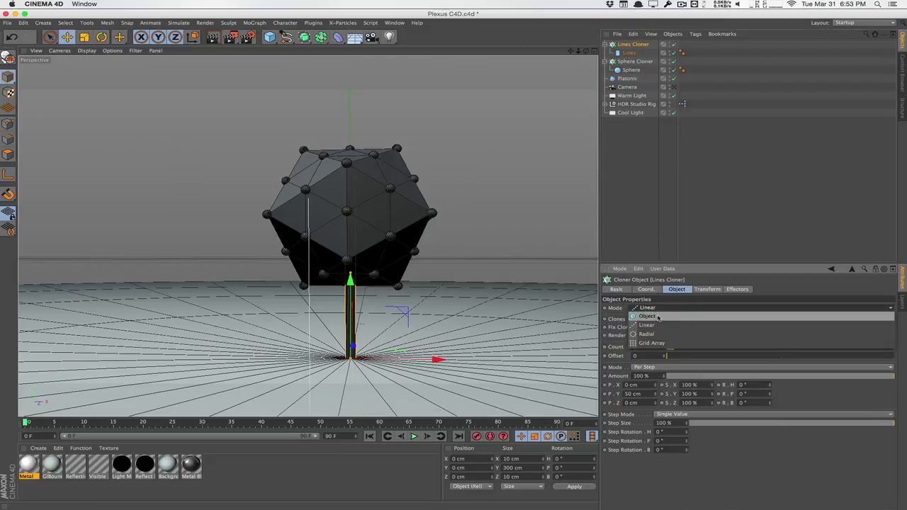
{"action": "left_click", "coordinate": [658, 317]}
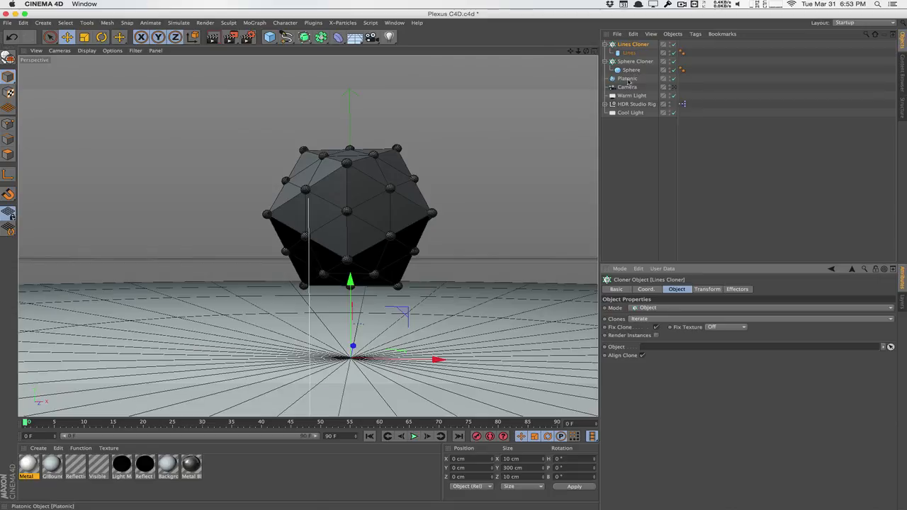
{"action": "left_click_drag", "start_coordinate": [627, 78], "coordinate": [673, 344]}
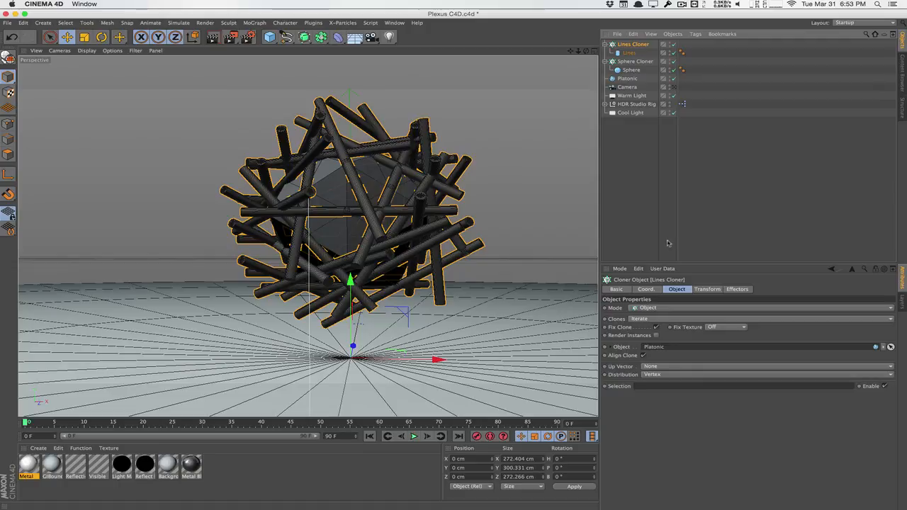
{"action": "left_click", "coordinate": [670, 374]}
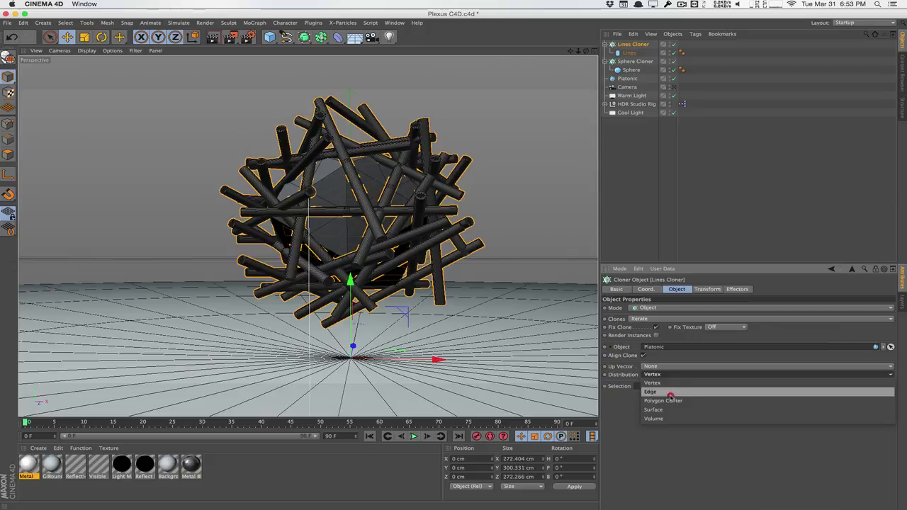
Distribute the Lines Cloner rods along the Platonic's edges with Edge Scale 100%.
{"action": "left_click", "coordinate": [666, 391]}
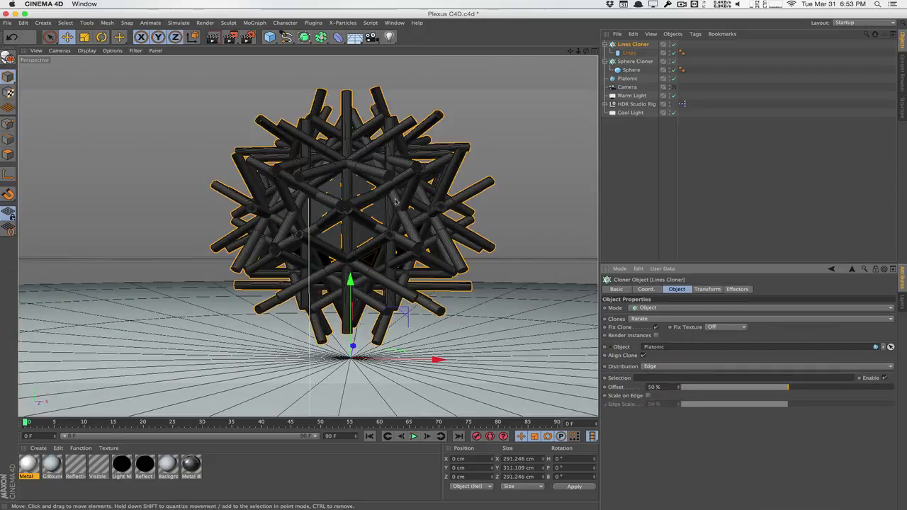
{"action": "left_click", "coordinate": [648, 395]}
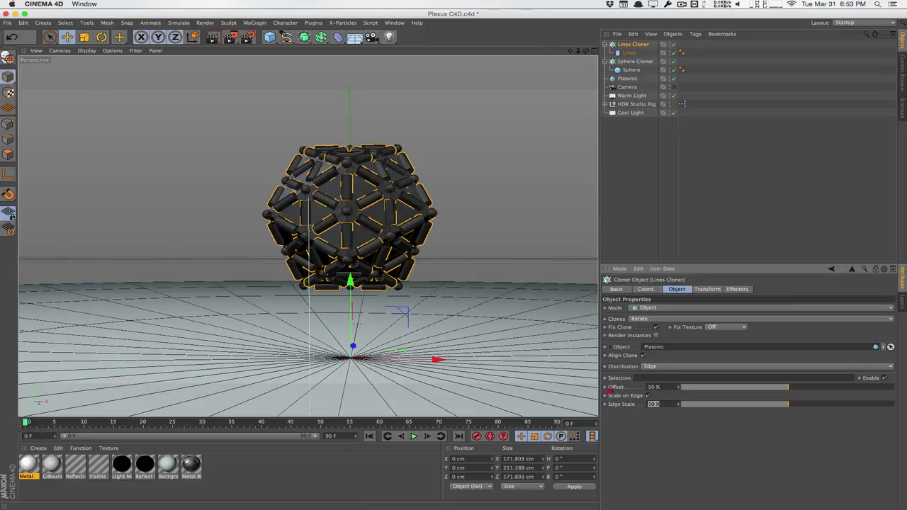
{"action": "type", "text": "100"}
{"action": "key", "text": "Return"}
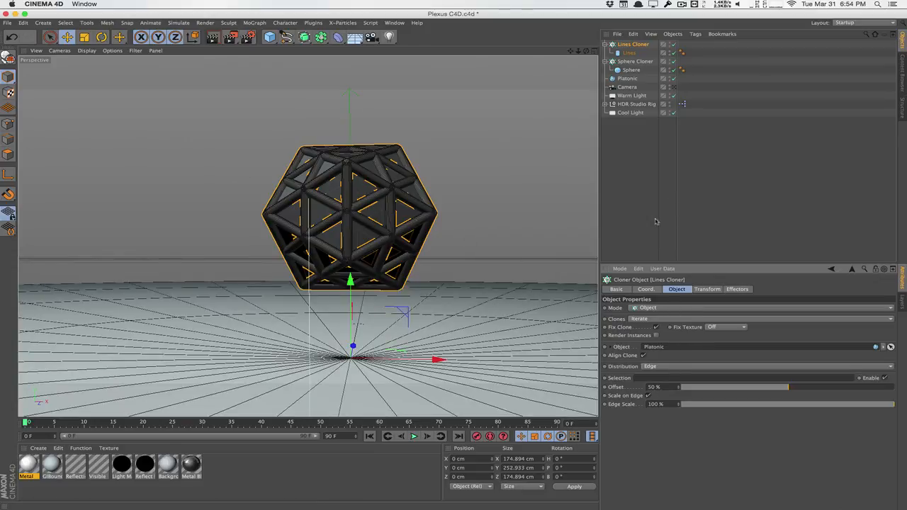
Reduce the Lines cylinder radius to 1 cm, then deselect everything.
{"action": "left_click", "coordinate": [628, 53]}
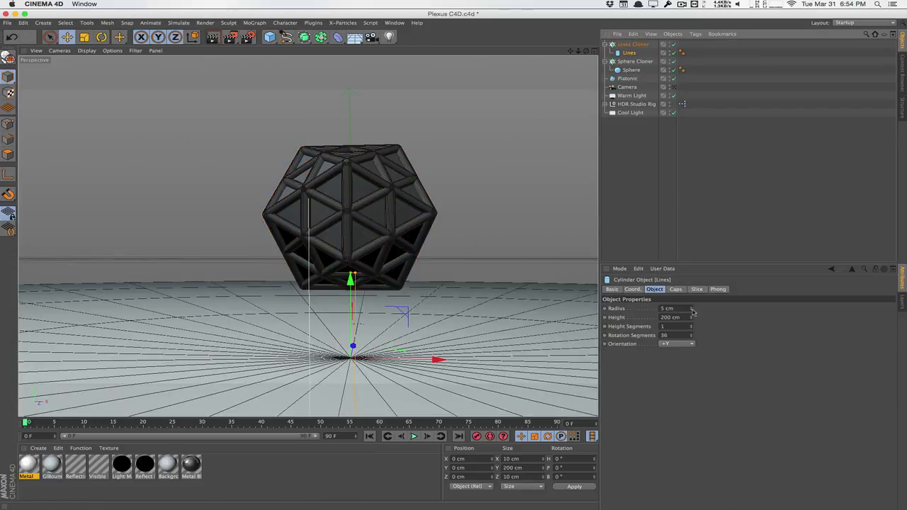
{"action": "left_click_drag", "start_coordinate": [692, 312], "coordinate": [693, 337]}
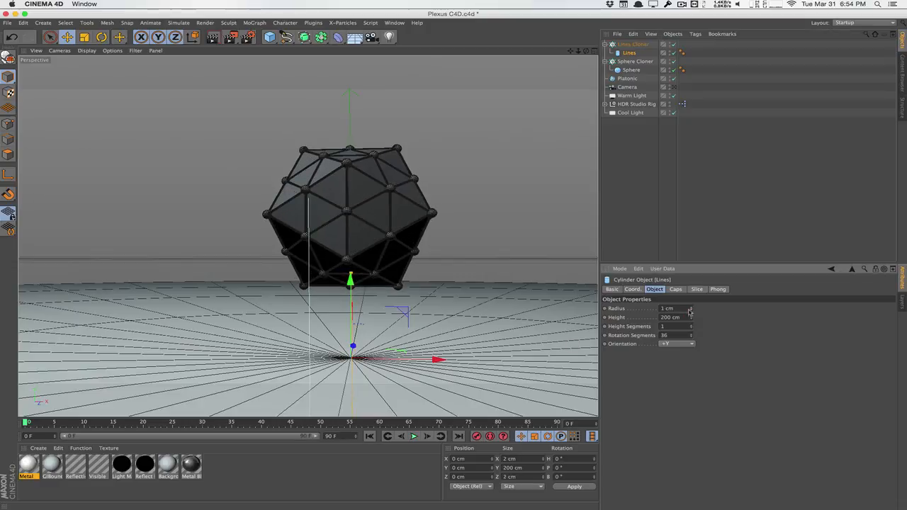
{"action": "left_click", "coordinate": [656, 200]}
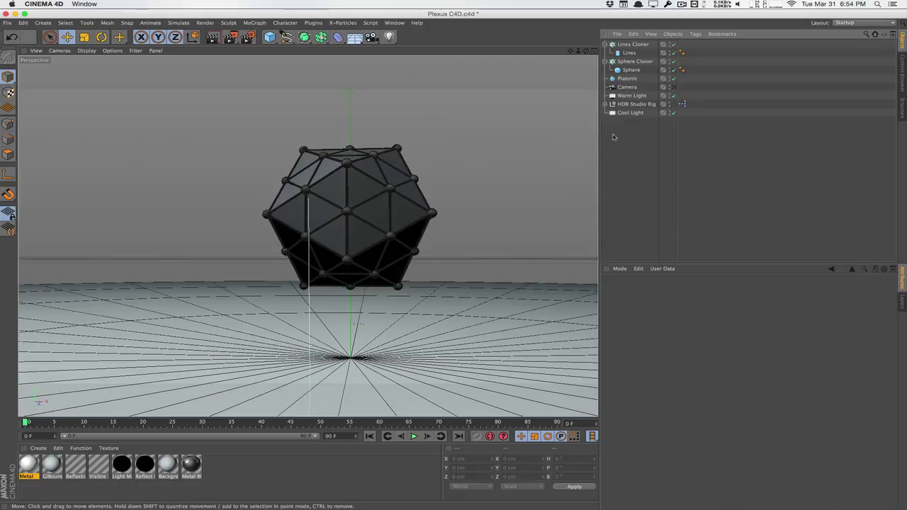
Hide the solid icosahedron in the viewport, then show it again.
{"action": "left_click", "coordinate": [670, 81]}
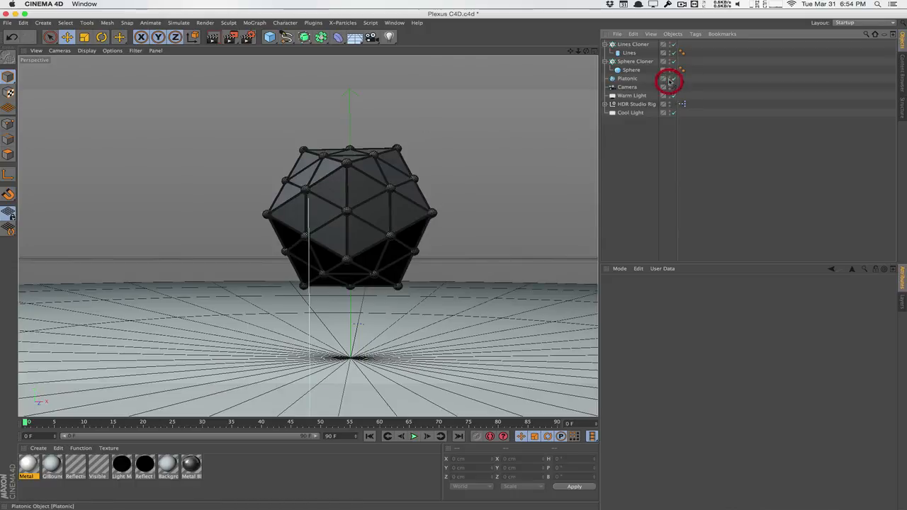
{"action": "left_click", "coordinate": [670, 81]}
{"action": "left_click", "coordinate": [669, 78]}
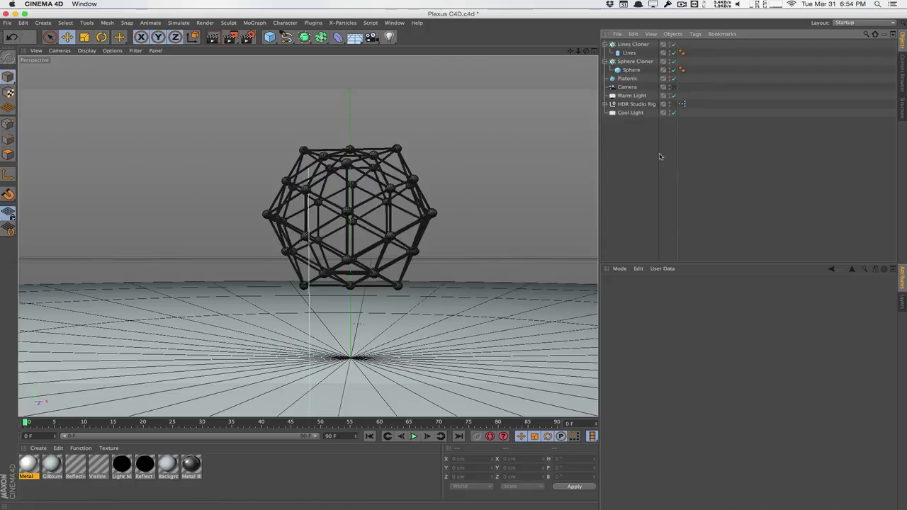
{"action": "left_click", "coordinate": [670, 79]}
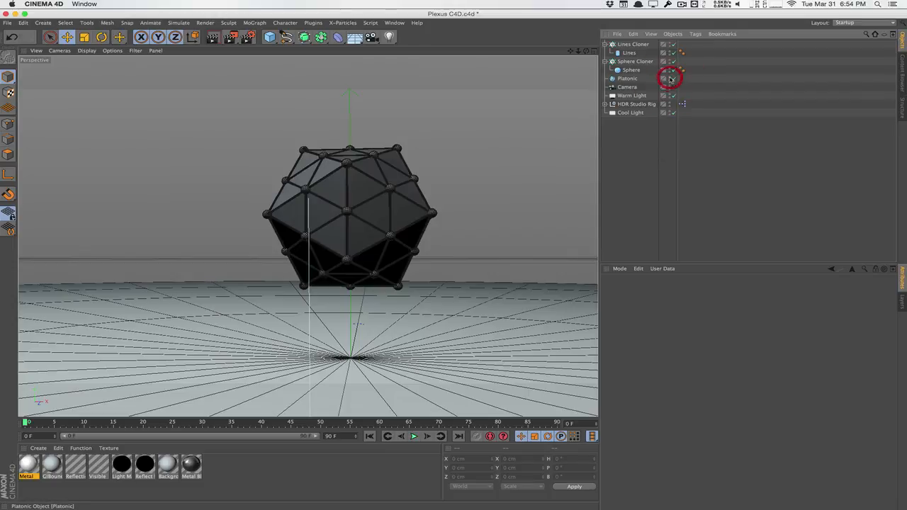
{"action": "left_click", "coordinate": [670, 82]}
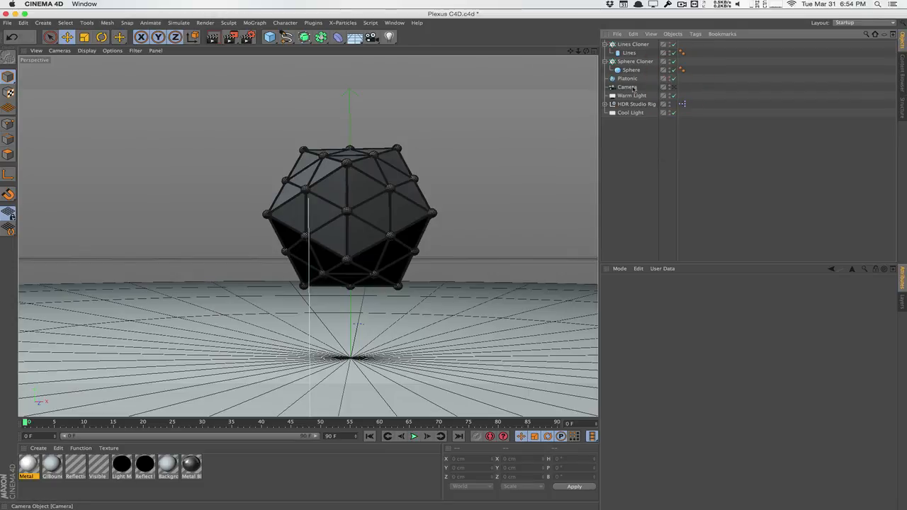
Browse the MoGraph effectors, then select Platonic to show its 100 cm, 2-segment Icosa settings.
{"action": "left_click", "coordinate": [255, 23]}
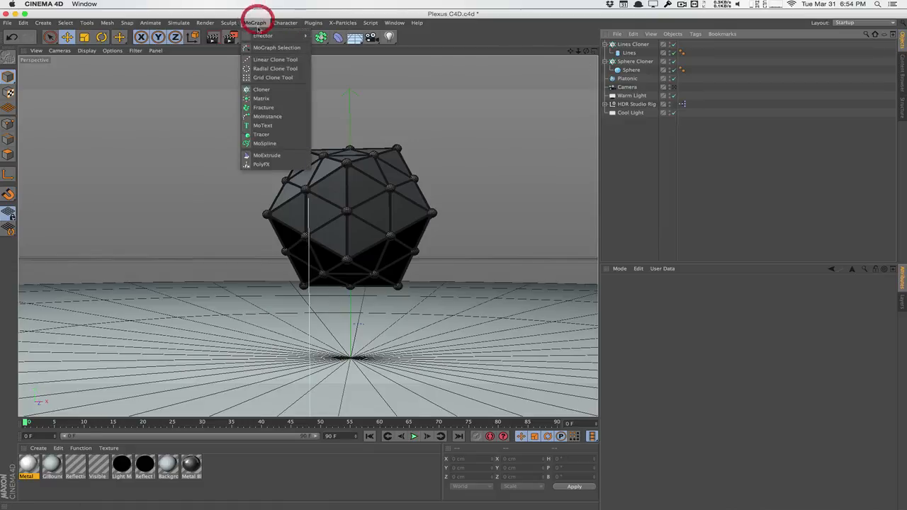
{"action": "mouse_move", "coordinate": [258, 40]}
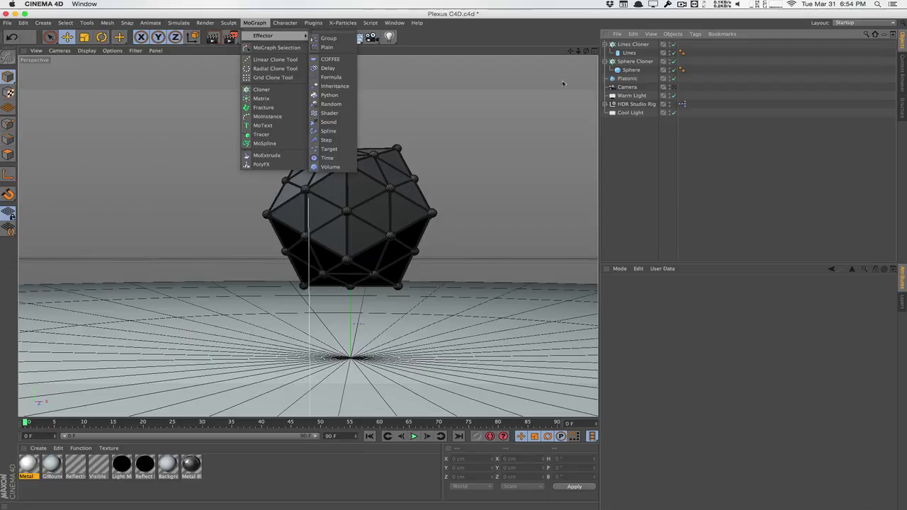
{"action": "left_click", "coordinate": [631, 78]}
{"action": "left_click", "coordinate": [628, 78]}
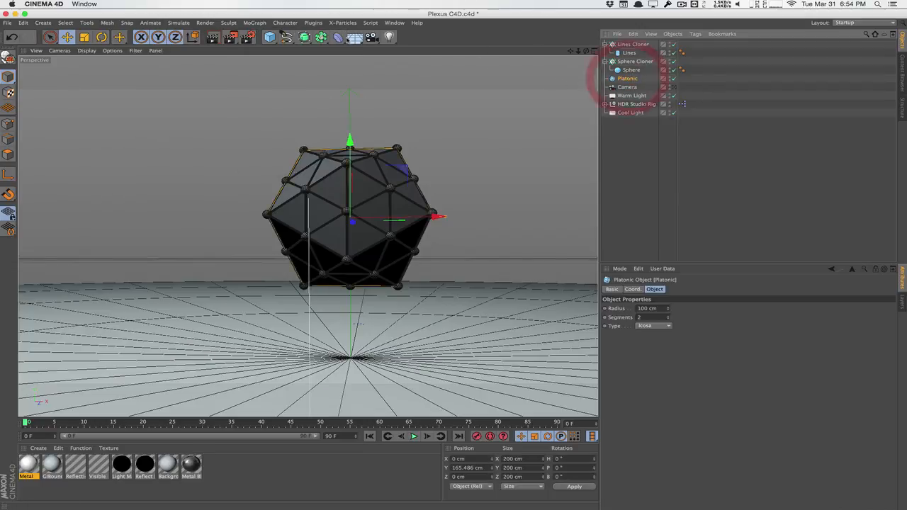
Add a Displacer under Platonic, driven by a Noise shader at 1511 % strength.
{"action": "left_click", "coordinate": [338, 36]}
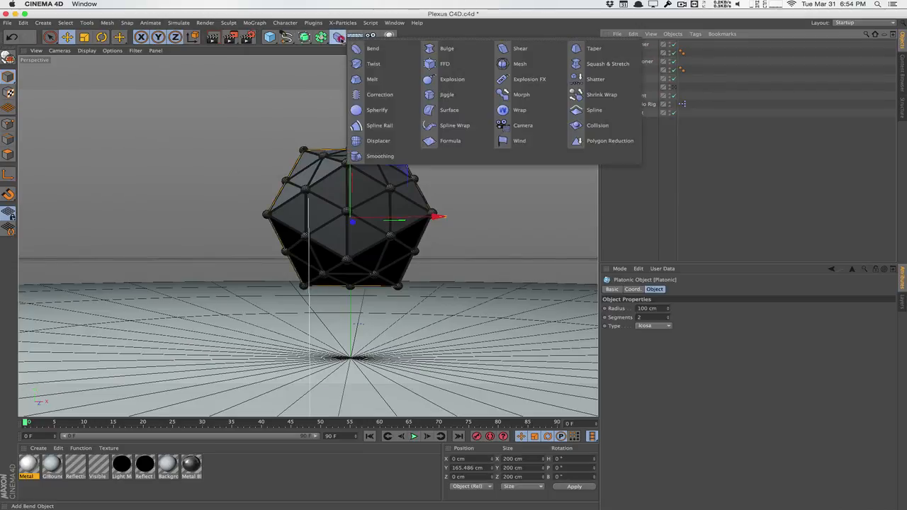
{"action": "left_click", "coordinate": [404, 141]}
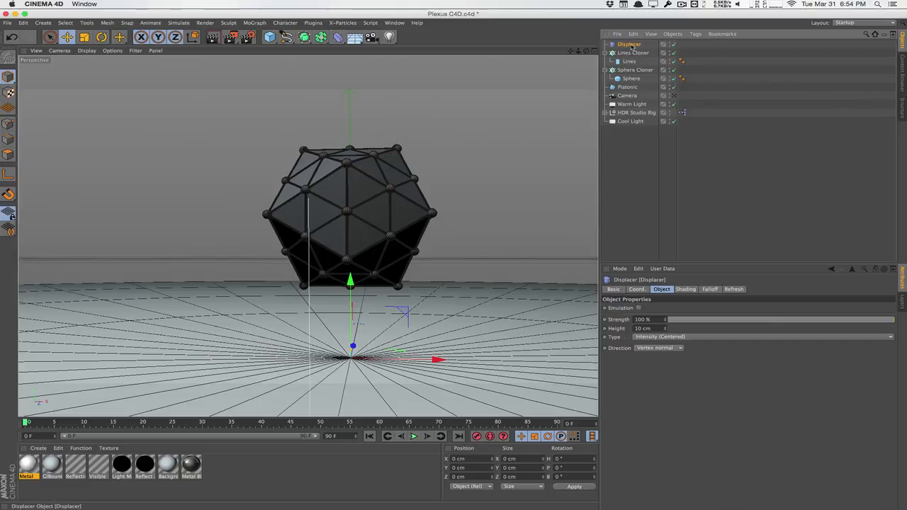
{"action": "mouse_move", "coordinate": [626, 88]}
{"action": "left_mouse_down"}
{"action": "mouse_move", "coordinate": [617, 81]}
{"action": "mouse_move", "coordinate": [626, 88]}
{"action": "left_mouse_up"}
{"action": "left_click", "coordinate": [688, 289]}
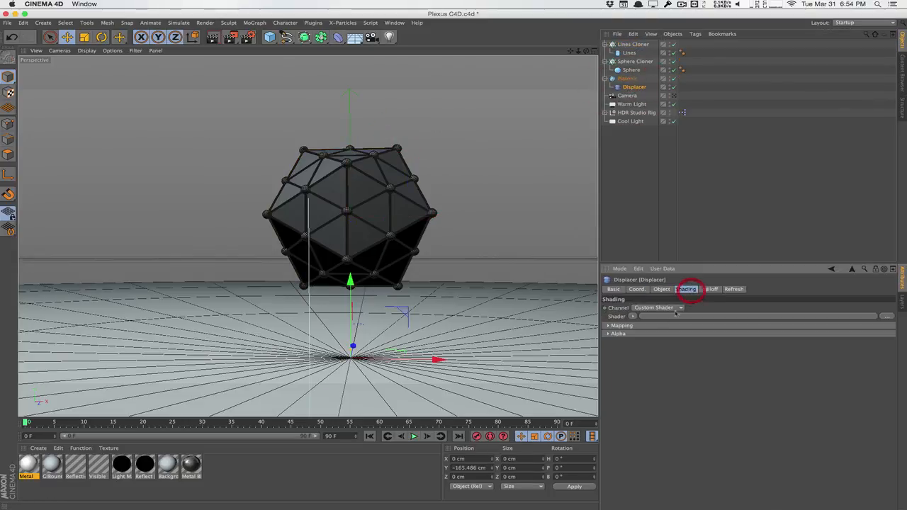
{"action": "left_click", "coordinate": [633, 316]}
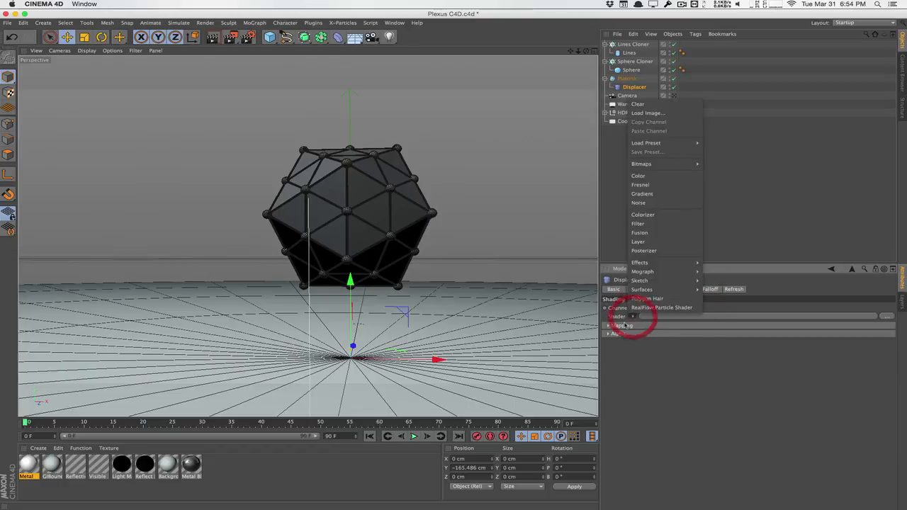
{"action": "left_click", "coordinate": [640, 203]}
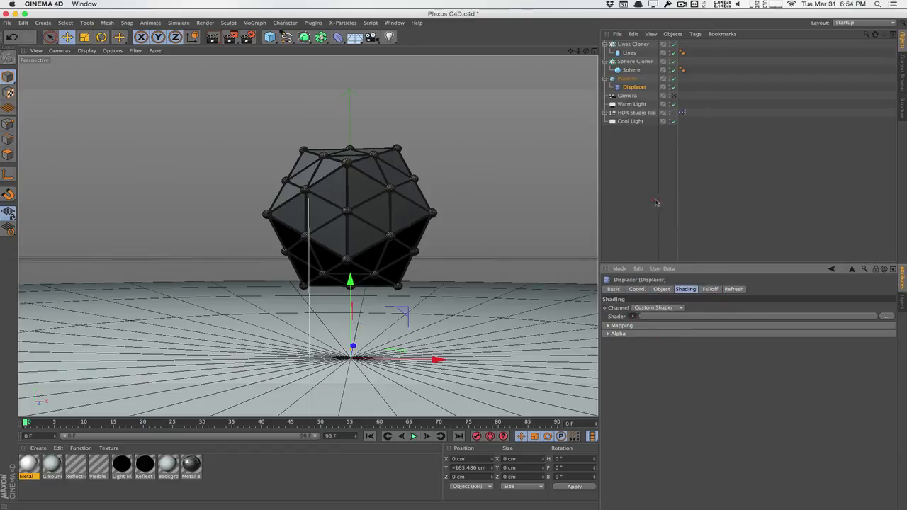
{"action": "left_click", "coordinate": [710, 289]}
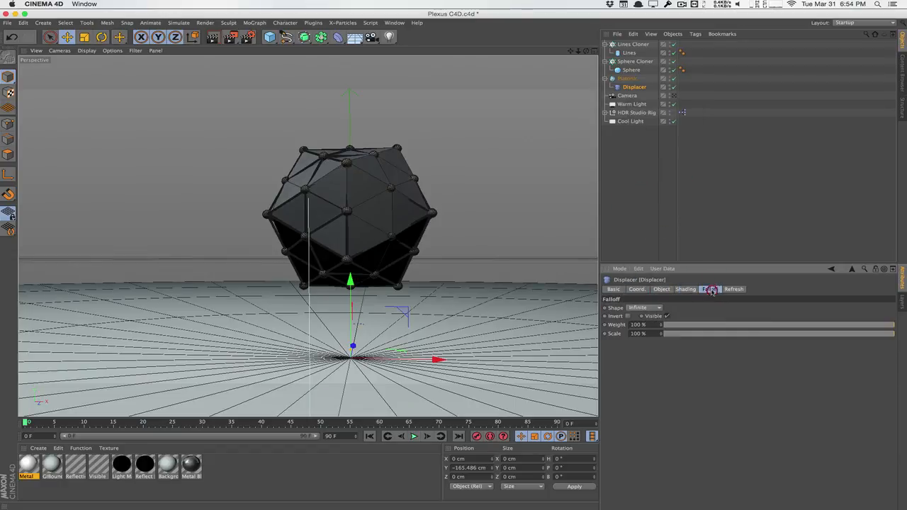
{"action": "left_click", "coordinate": [661, 289]}
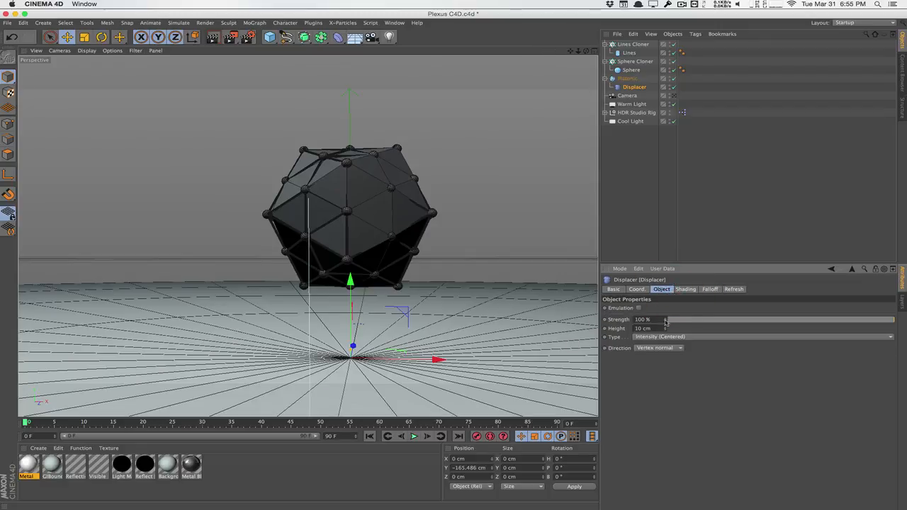
{"action": "left_click_drag", "start_coordinate": [665, 321], "coordinate": [726, 320]}
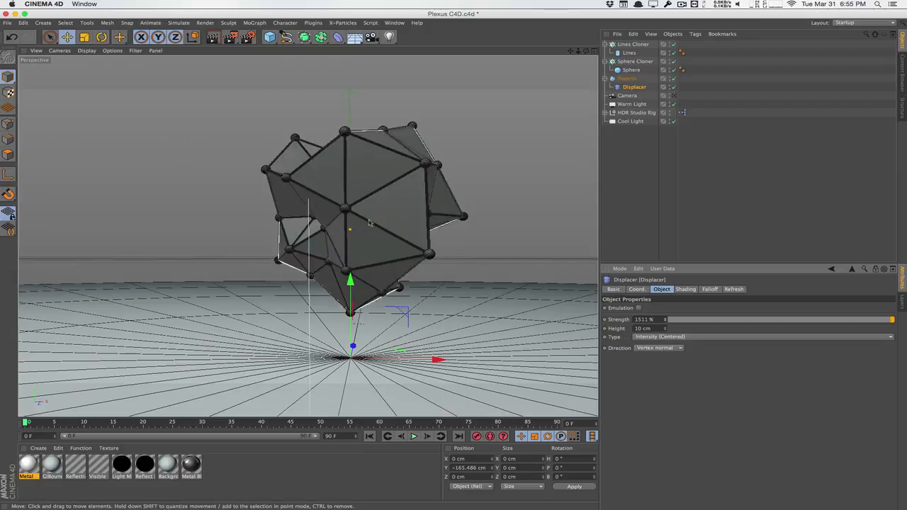
Apply the Metal material to the Sphere Cloner's vertex spheres.
{"action": "left_click", "coordinate": [636, 61]}
{"action": "left_click", "coordinate": [632, 45]}
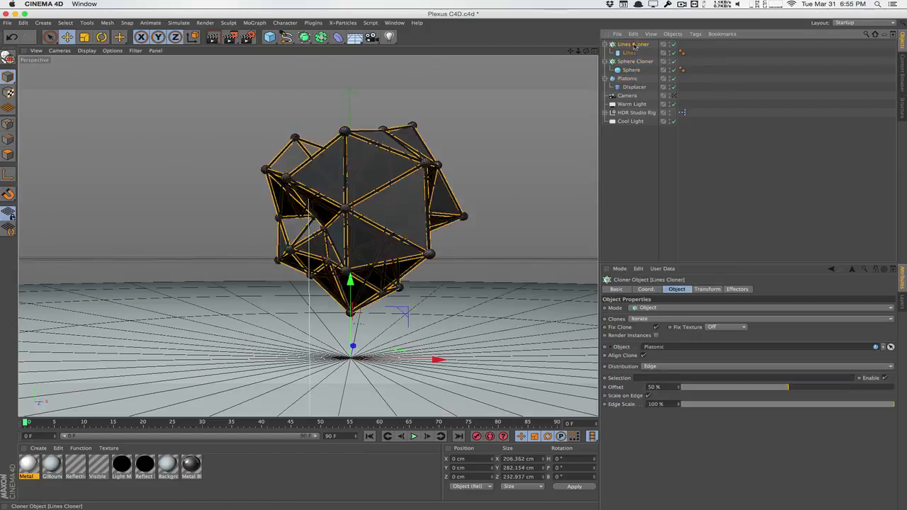
{"action": "left_click", "coordinate": [626, 79]}
{"action": "left_click", "coordinate": [627, 87]}
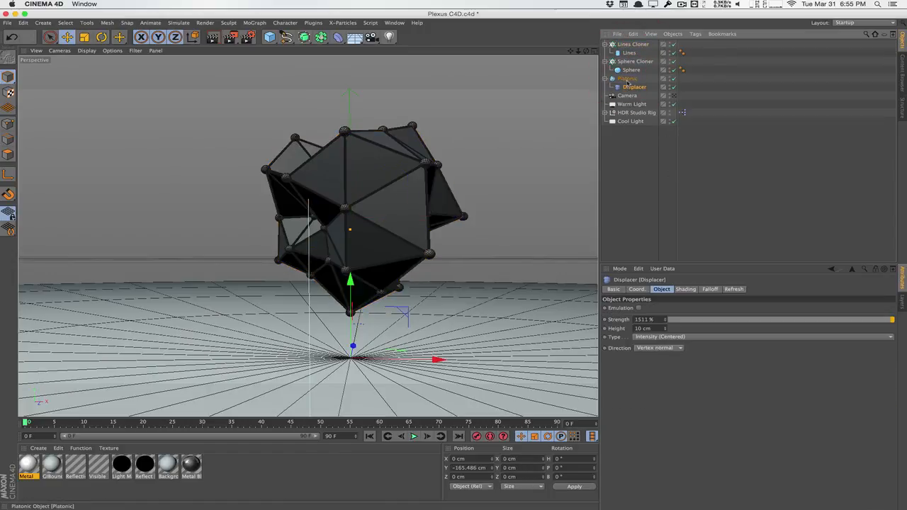
{"action": "left_click_drag", "start_coordinate": [45, 459], "coordinate": [642, 62]}
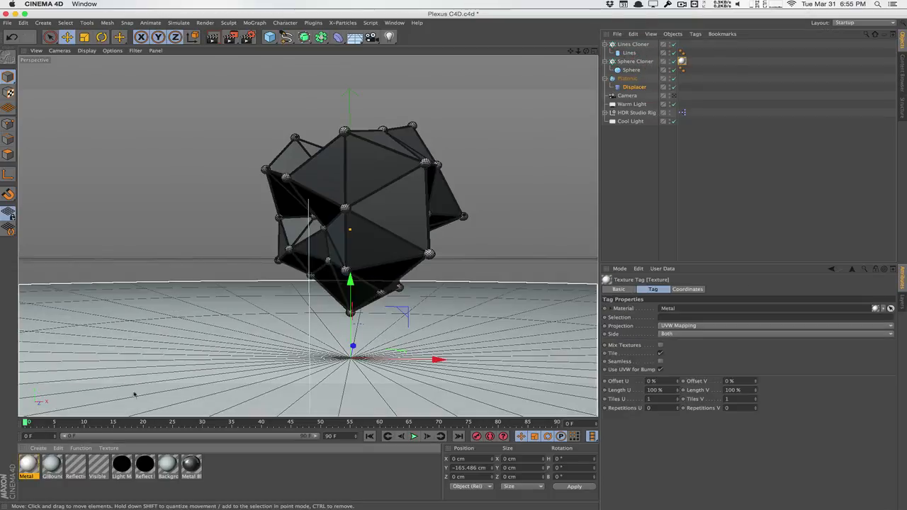
Apply Metal Black to the Lines Cloner and Platonic, then render the viewport.
{"action": "left_click_drag", "start_coordinate": [191, 467], "coordinate": [632, 43]}
{"action": "left_click_drag", "start_coordinate": [192, 468], "coordinate": [626, 78]}
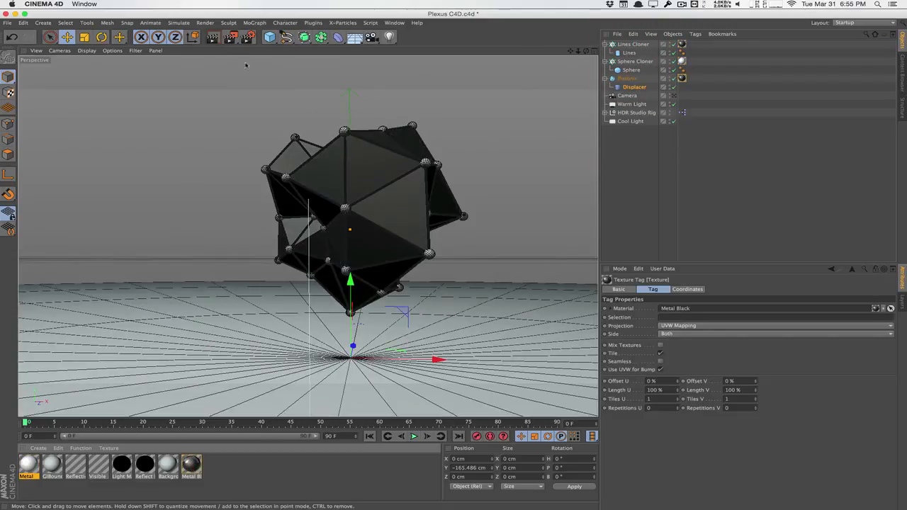
{"action": "left_click", "coordinate": [214, 39]}
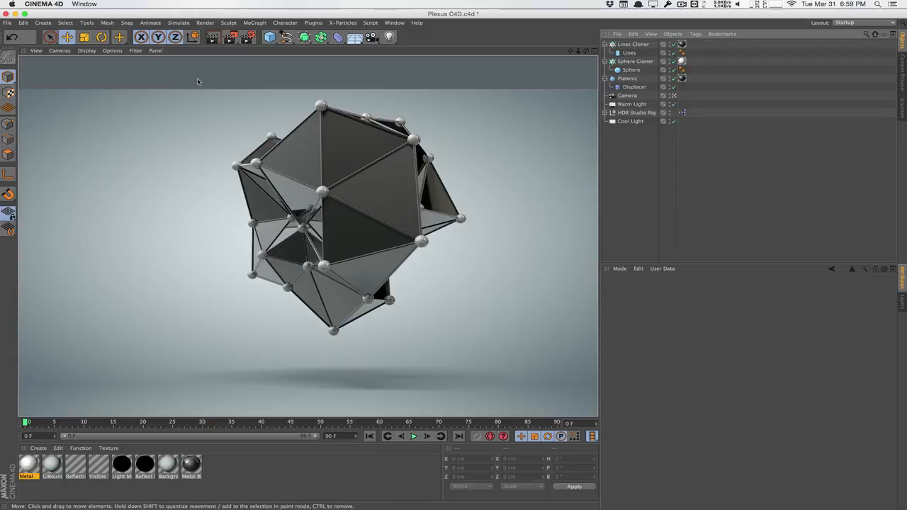
Browse the MoGraph Effector menu without choosing, then switch to Google Chrome.
{"action": "left_click", "coordinate": [254, 23]}
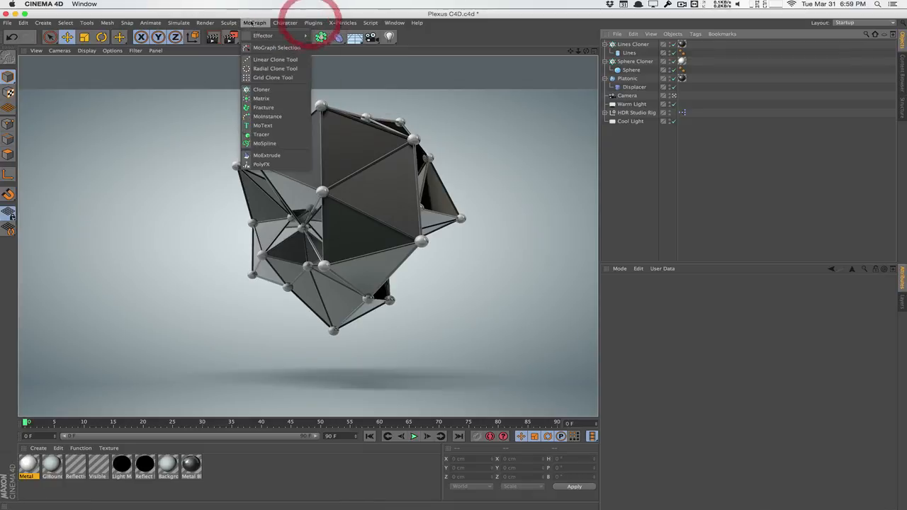
{"action": "mouse_move", "coordinate": [283, 35]}
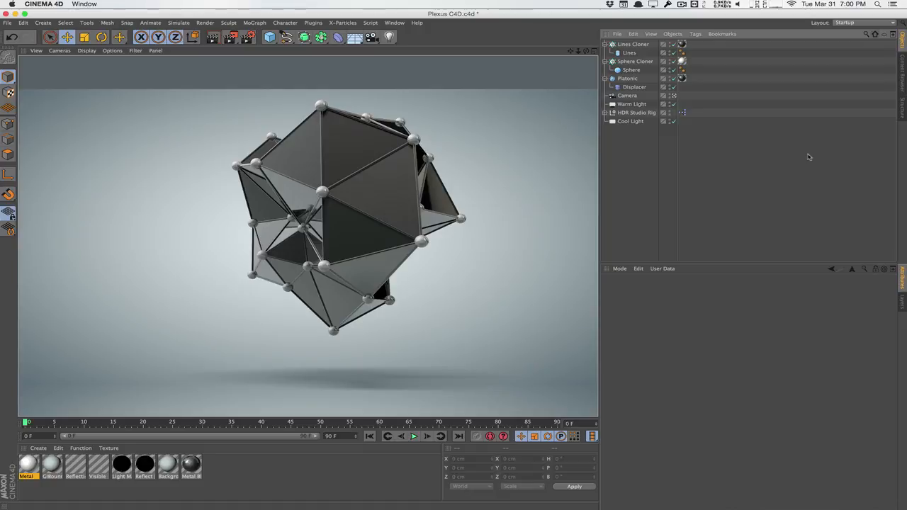
{"action": "key", "text": "super+Tab"}
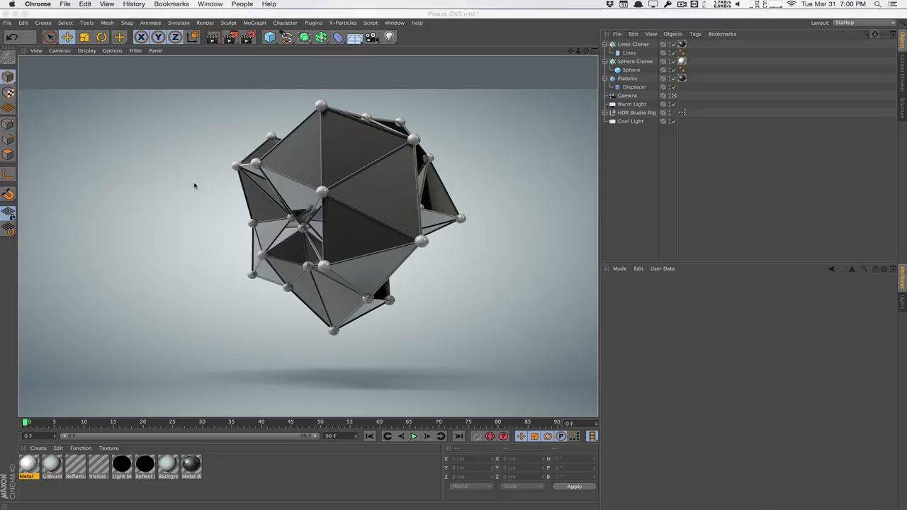